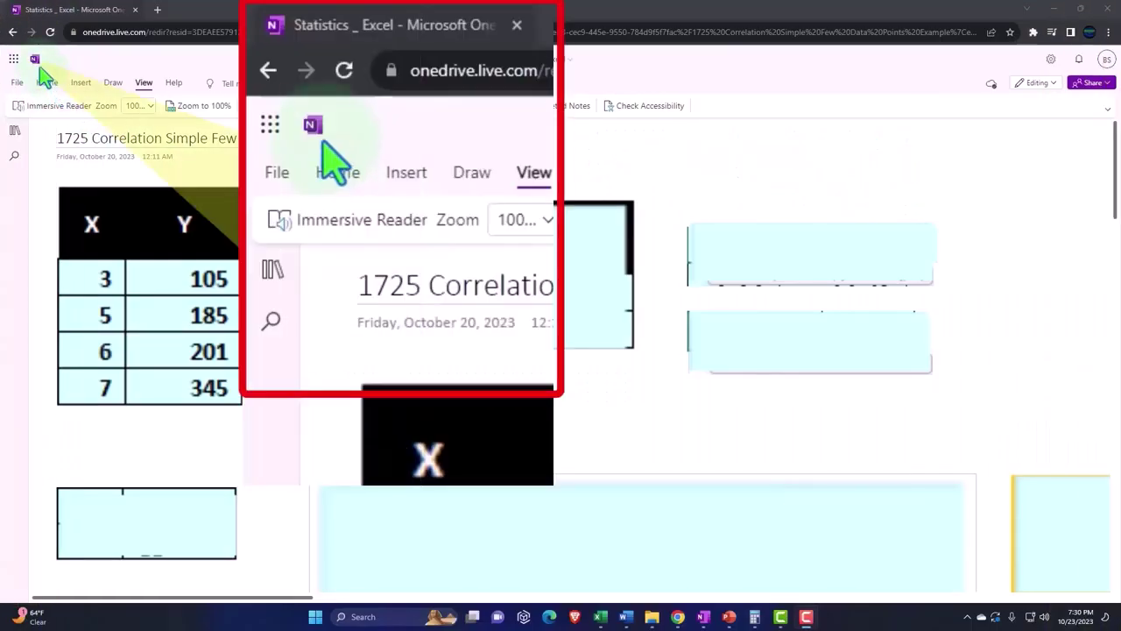
# Step: Open the OneNote and Excel transcripts section and translate the whole 1120 transcript document into Spanish (Mexico) in Immersive Reader
pyautogui.click(14, 129)
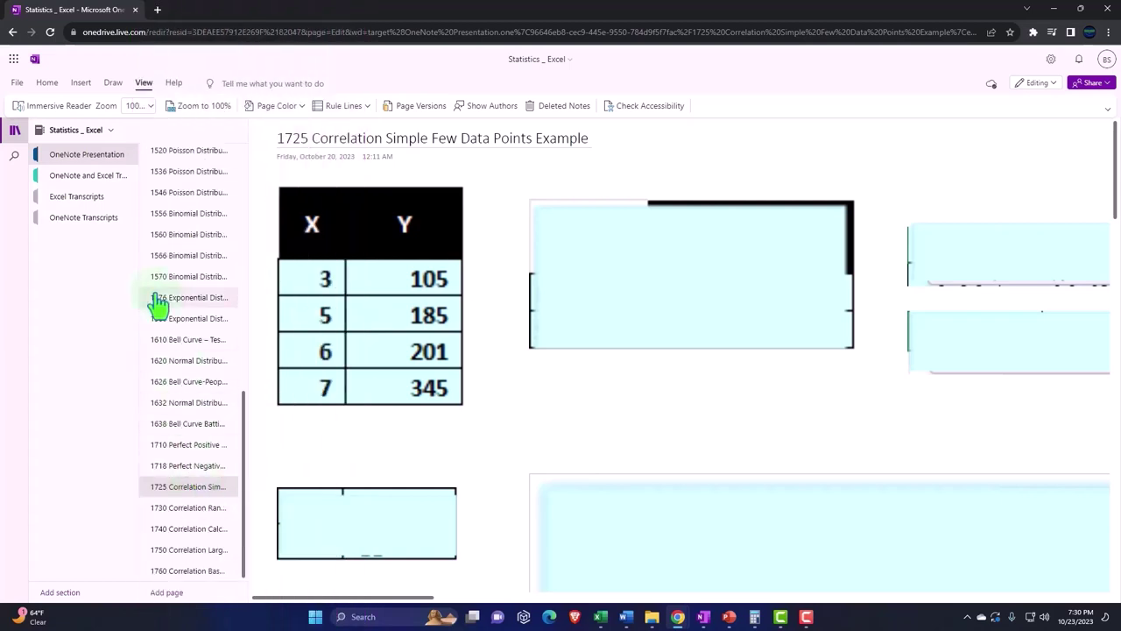
pyautogui.click(81, 179)
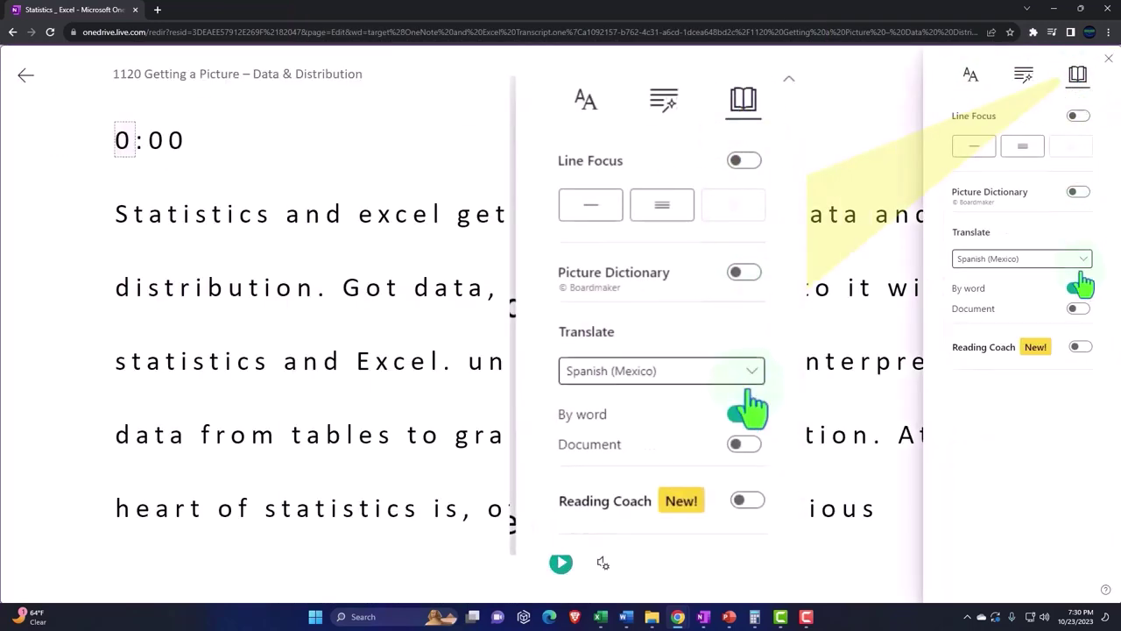
pyautogui.click(1079, 325)
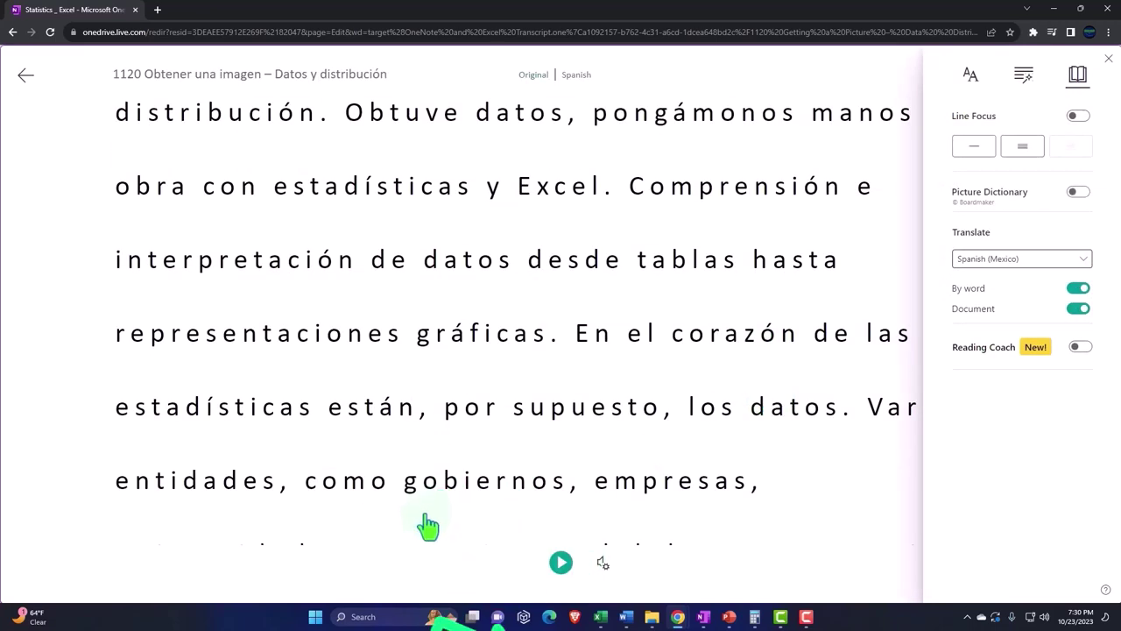
pyautogui.scroll(-4, 426, 526)
pyautogui.scroll(-5, 425, 525)
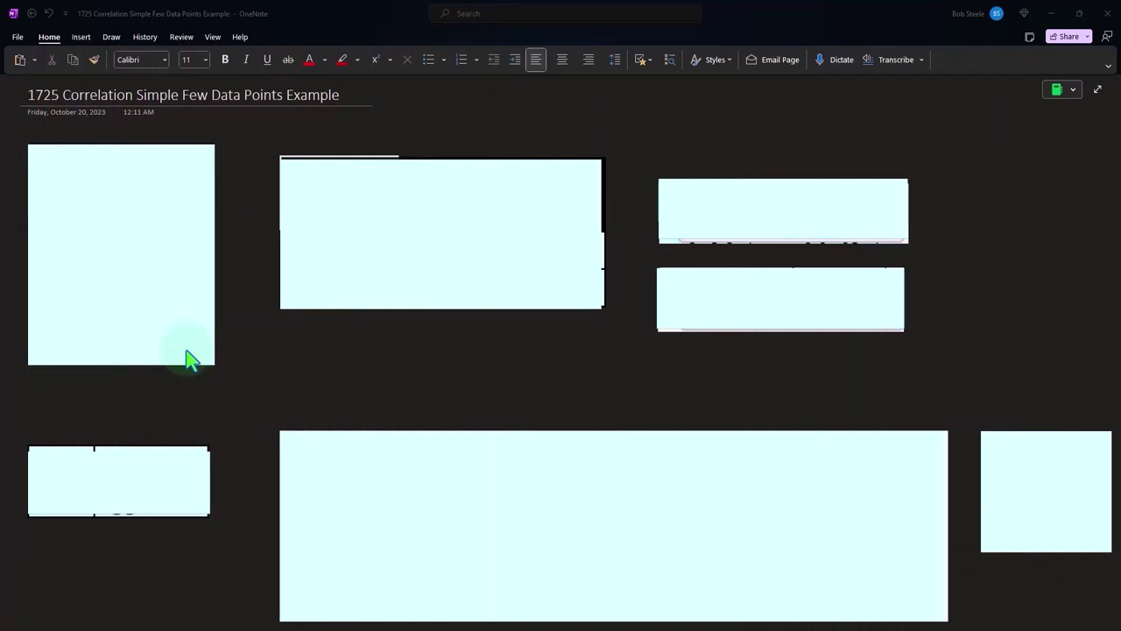
# Step: Delete the cover shape hiding the small X and Y variable key below the data table
pyautogui.click(162, 477)
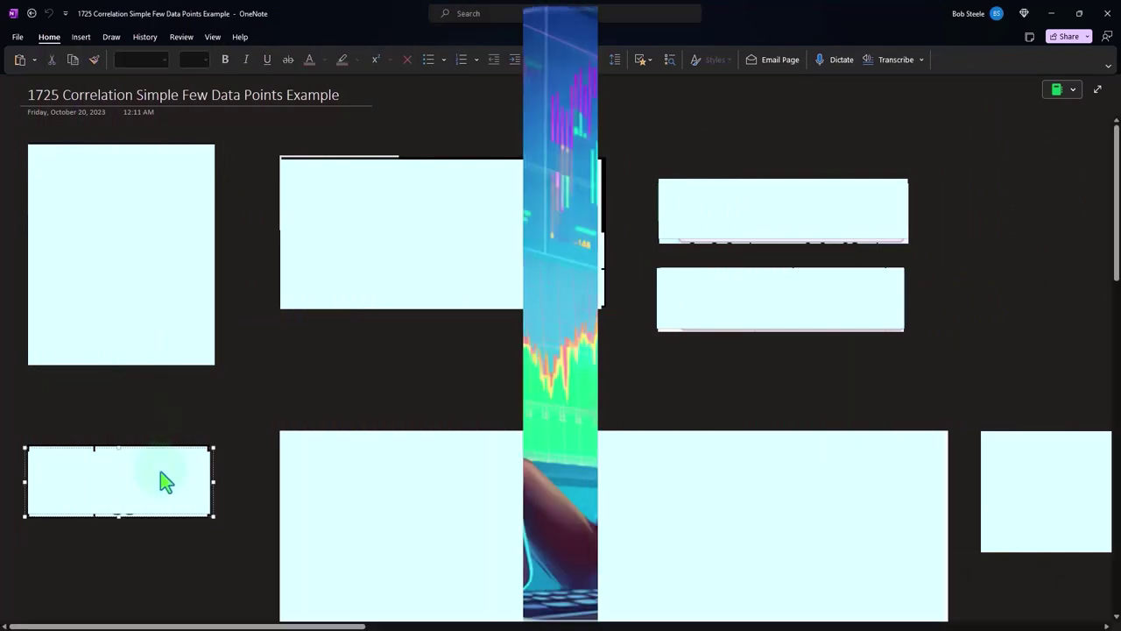
pyautogui.click(148, 536)
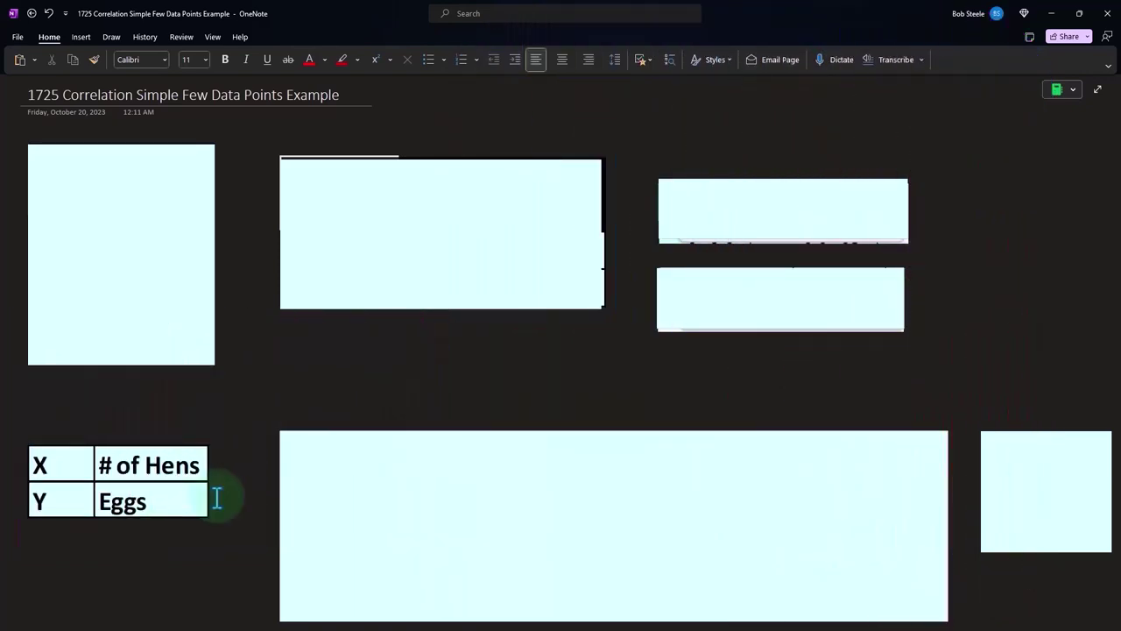
# Step: Reveal the X and Y data table row by row by shrinking its cover shape downward, then delete the cover
pyautogui.click(153, 263)
pyautogui.moveTo(194, 142); pyautogui.dragTo(194, 257)
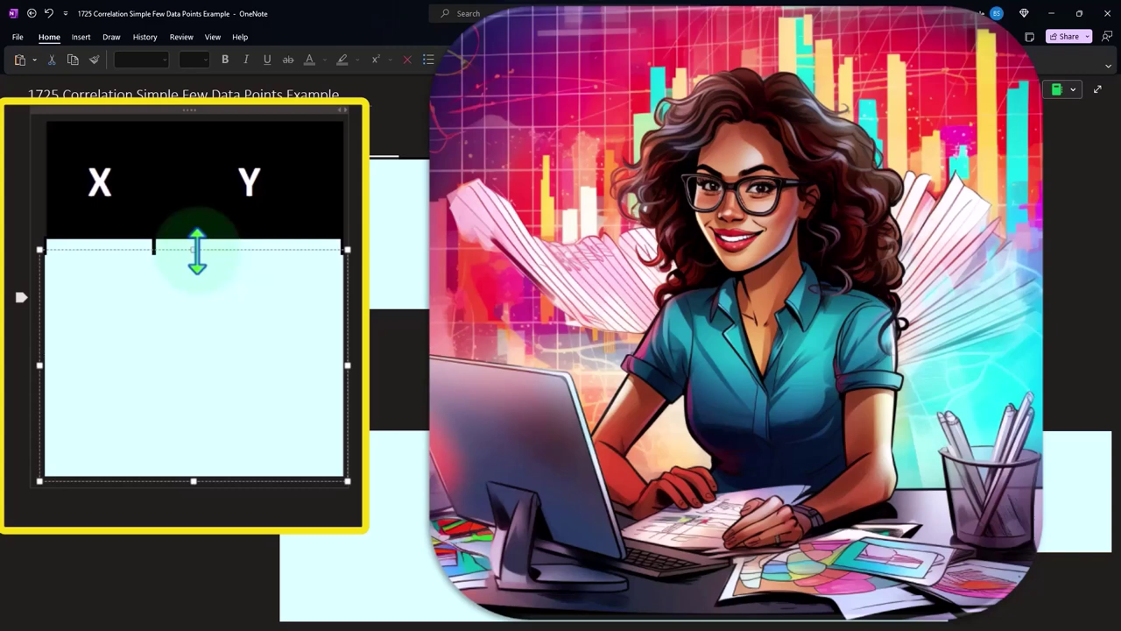
pyautogui.moveTo(197, 251); pyautogui.dragTo(203, 310)
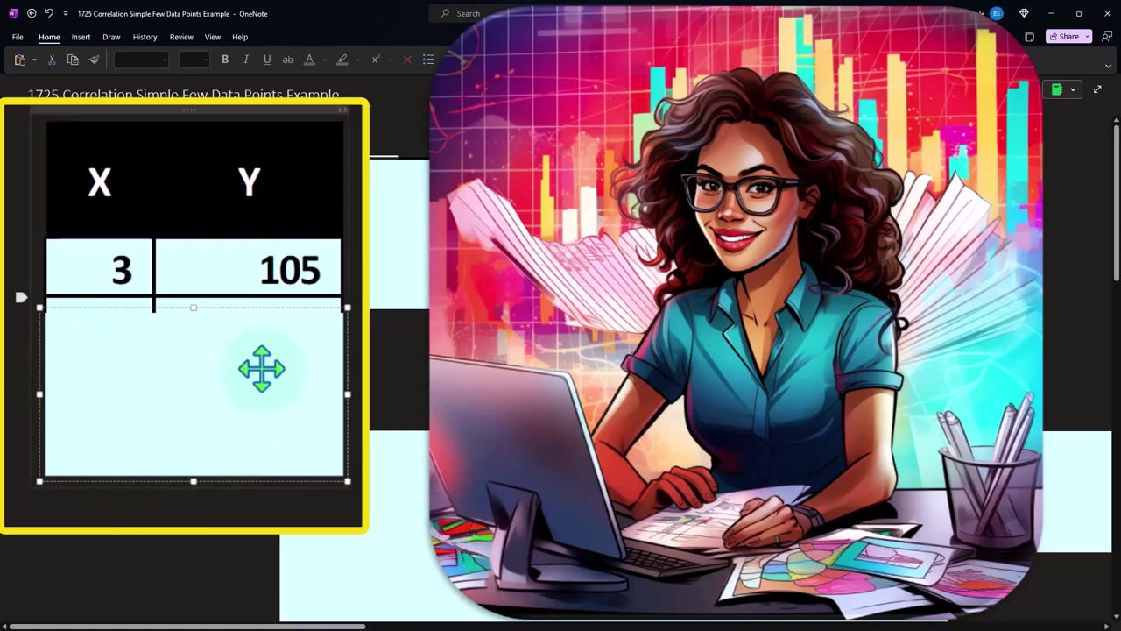
pyautogui.moveTo(193, 308); pyautogui.dragTo(194, 413)
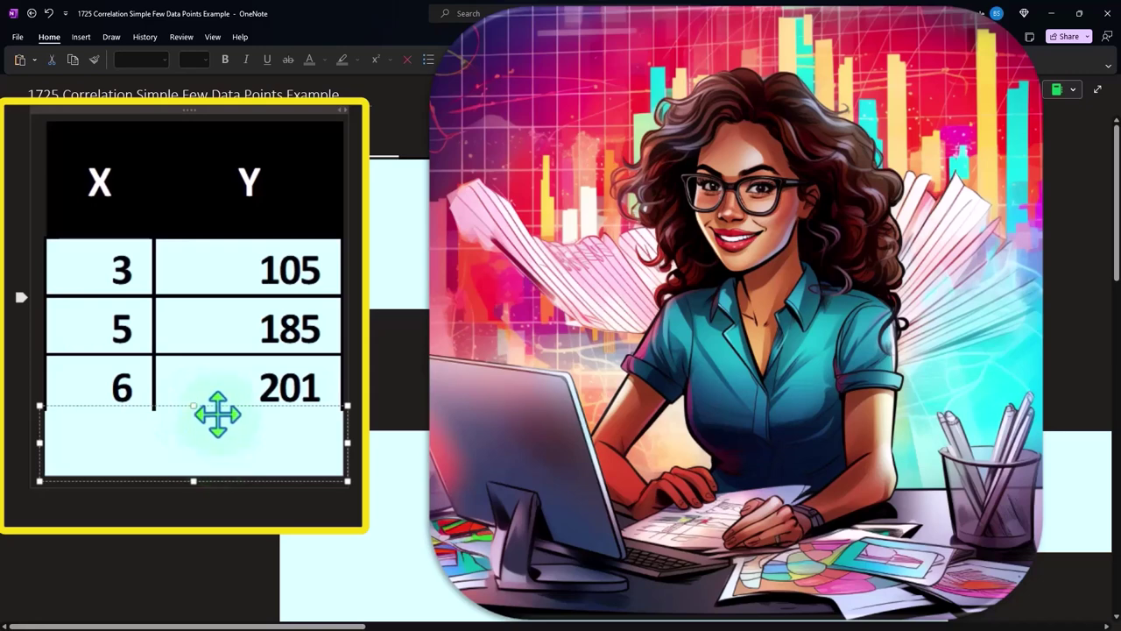
pyautogui.press('Delete')
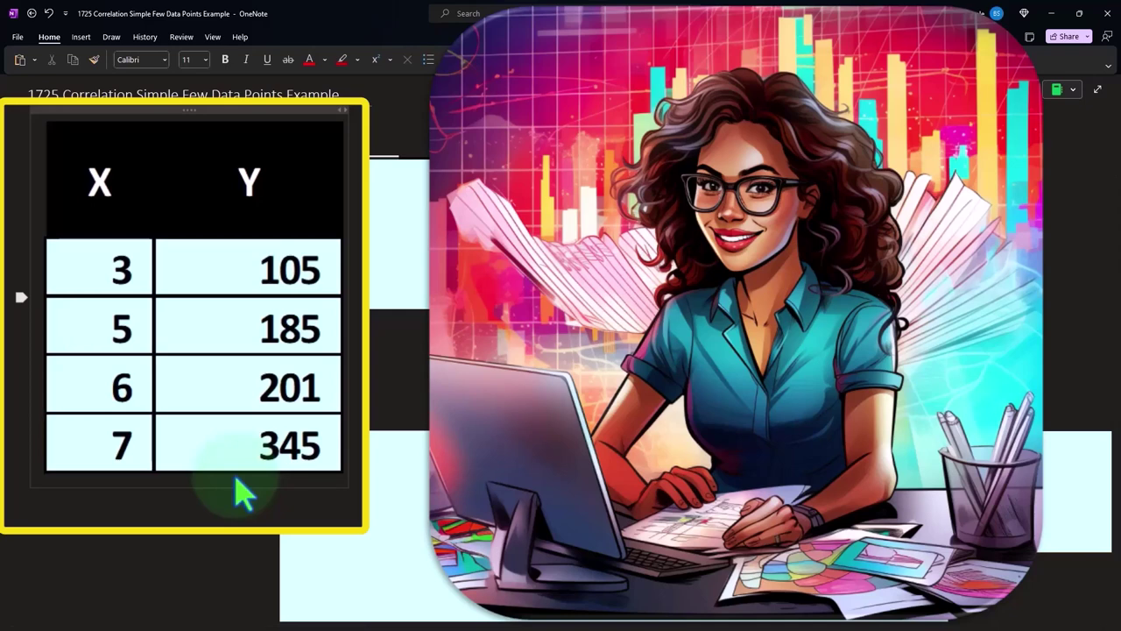
# Step: Delete the cover shape hiding the first scatter chart, located beside the variable key
pyautogui.scroll(-3, 300, 355)
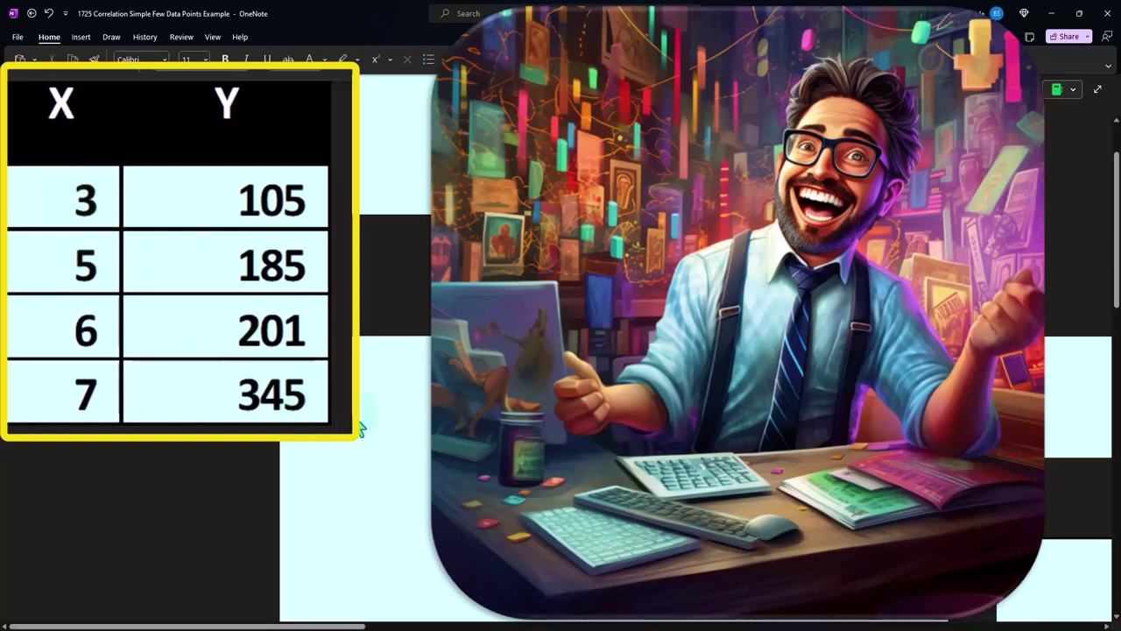
pyautogui.click(418, 450)
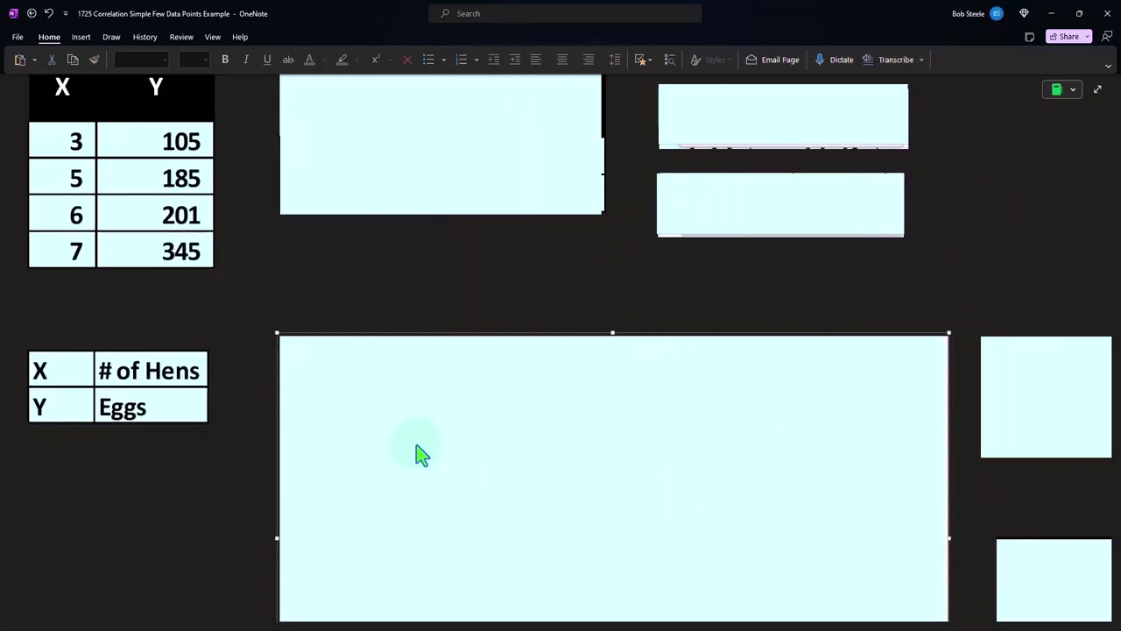
pyautogui.click(421, 453)
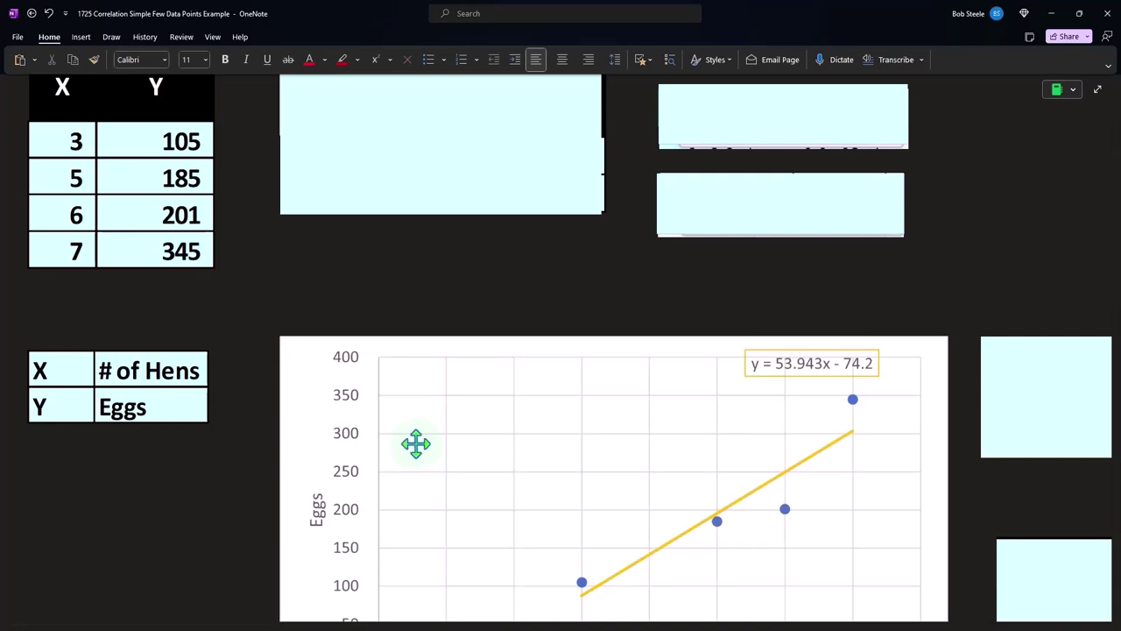
# Step: Compare the X and Y table rows with the plotted points, axes and trendline of the eggs versus hens chart
pyautogui.scroll(-2, 420, 453)
pyautogui.scroll(-2, 419, 456)
pyautogui.scroll(4, 416, 490)
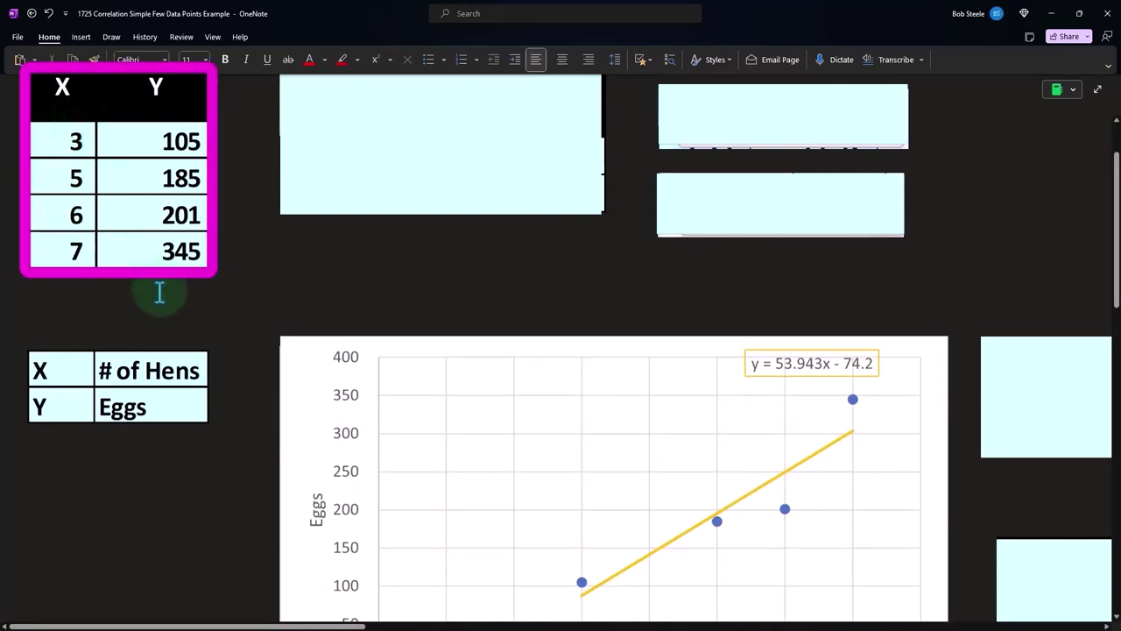
pyautogui.scroll(-4, 155, 296)
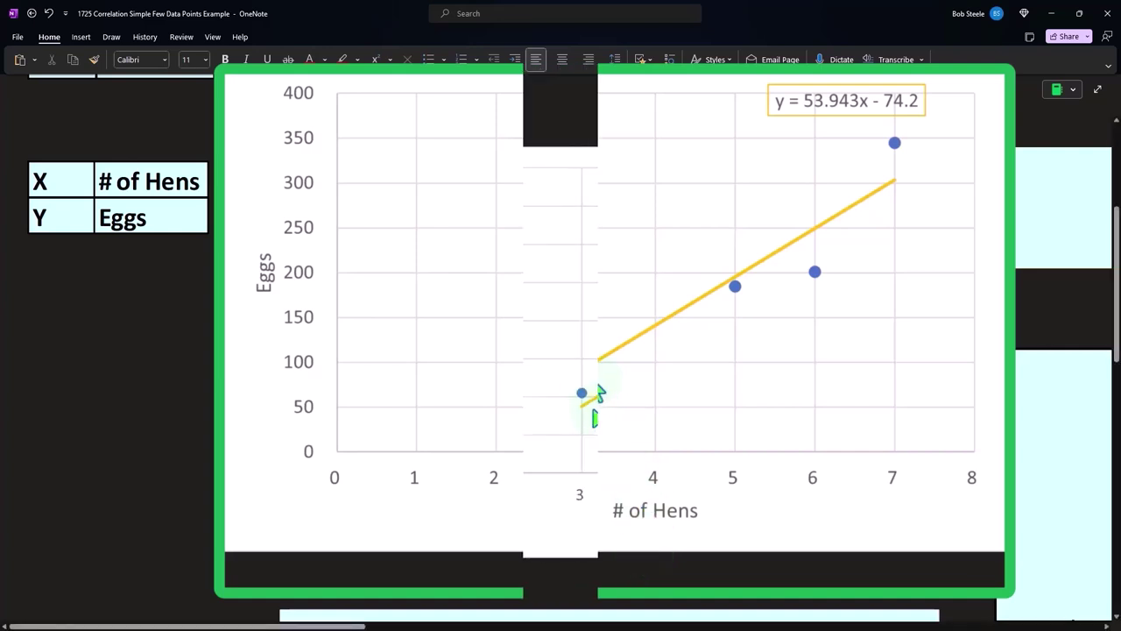
pyautogui.scroll(3, 582, 427)
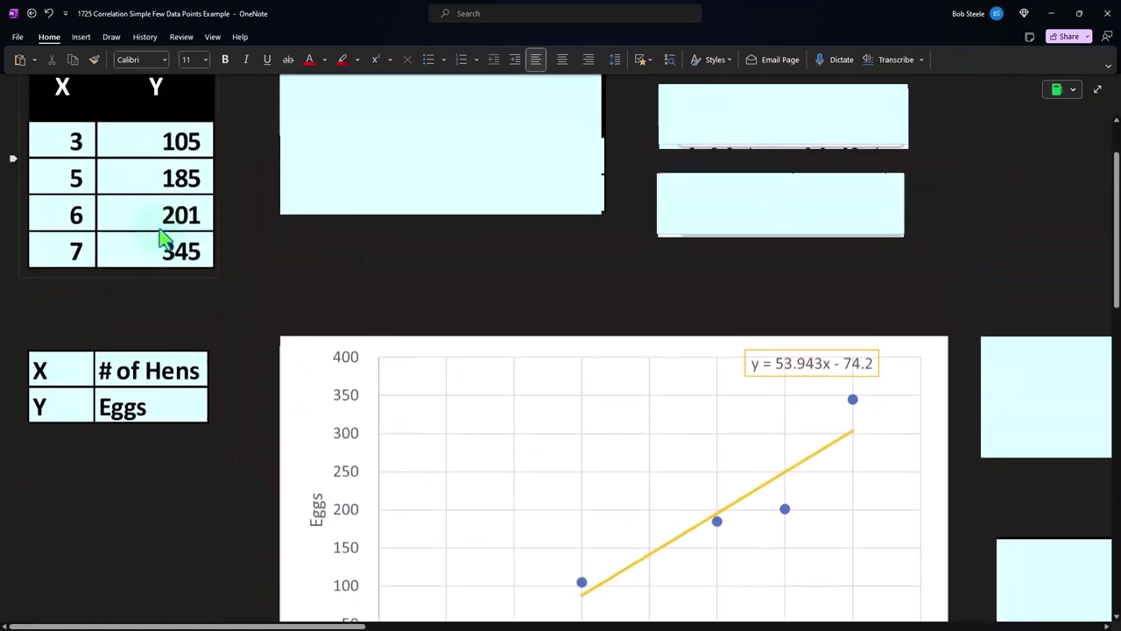
pyautogui.scroll(-2, 488, 525)
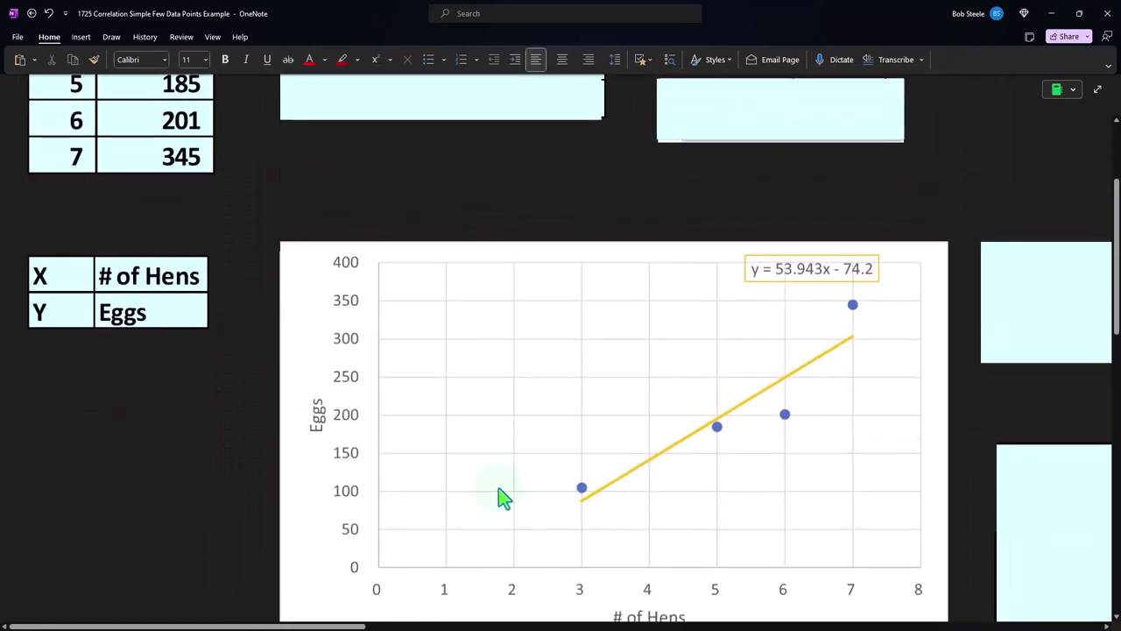
pyautogui.scroll(2, 338, 417)
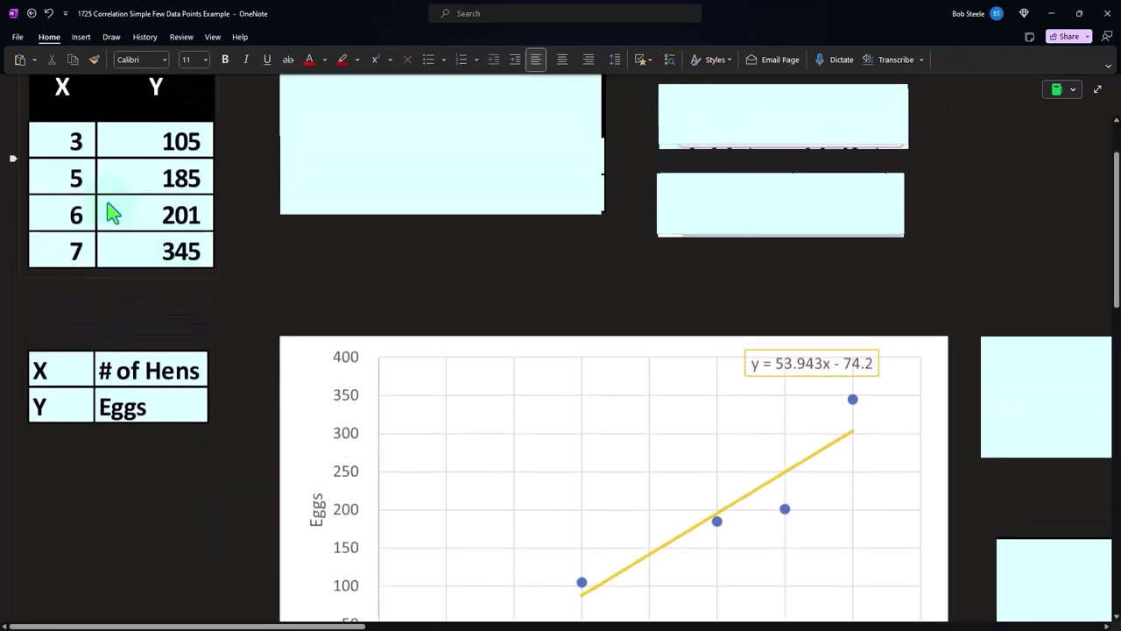
pyautogui.scroll(-2, 605, 475)
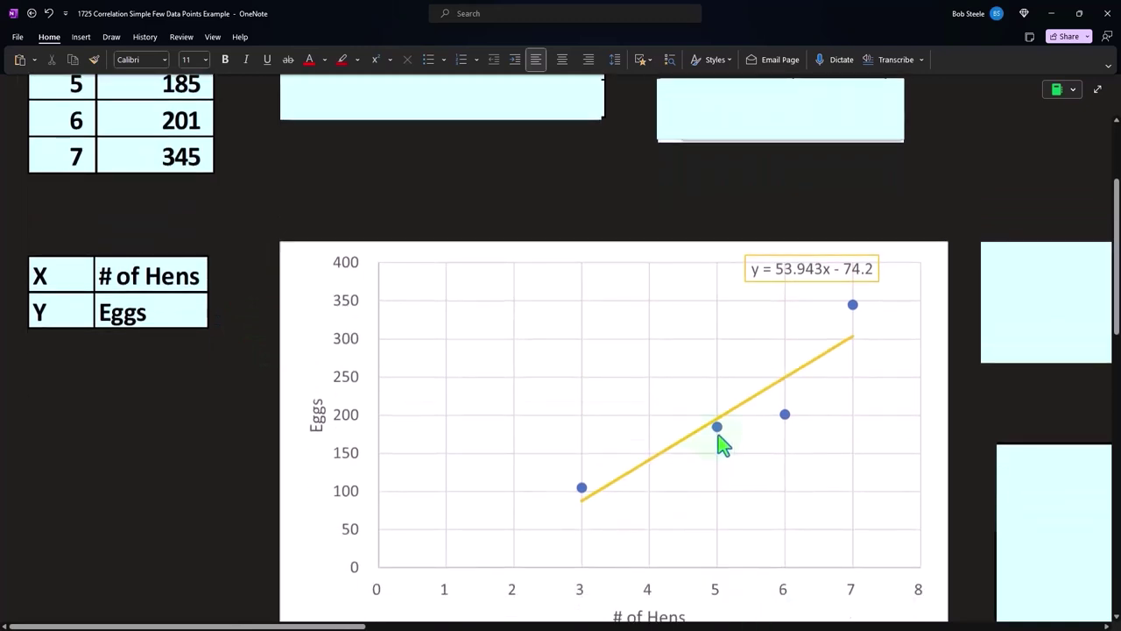
pyautogui.scroll(2, 462, 429)
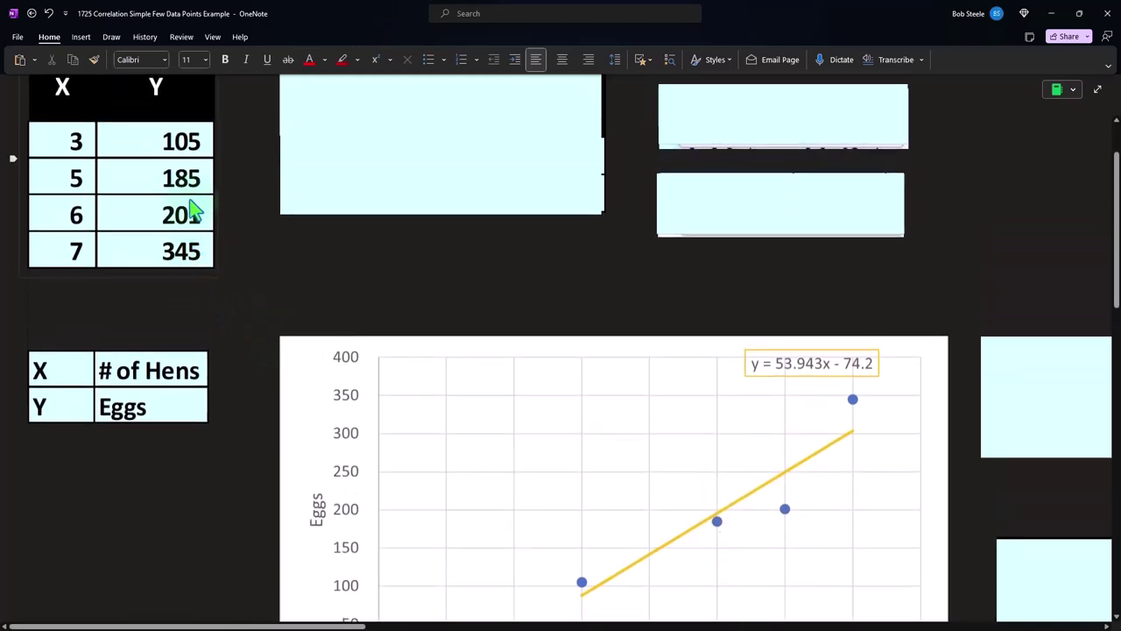
pyautogui.scroll(-2, 433, 289)
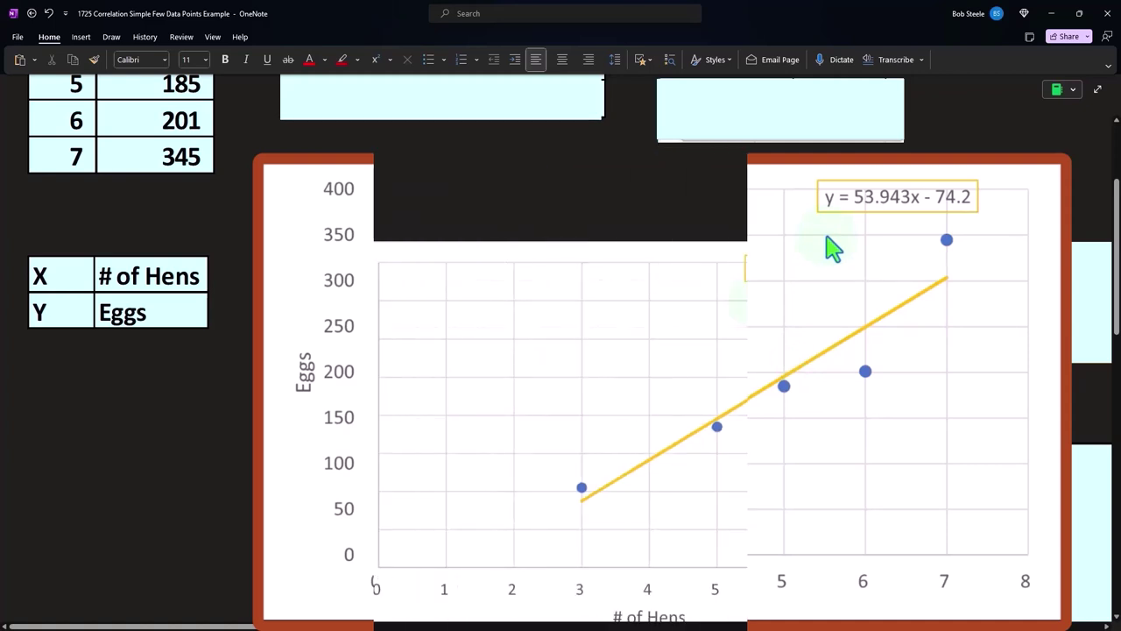
pyautogui.scroll(-3, 750, 306)
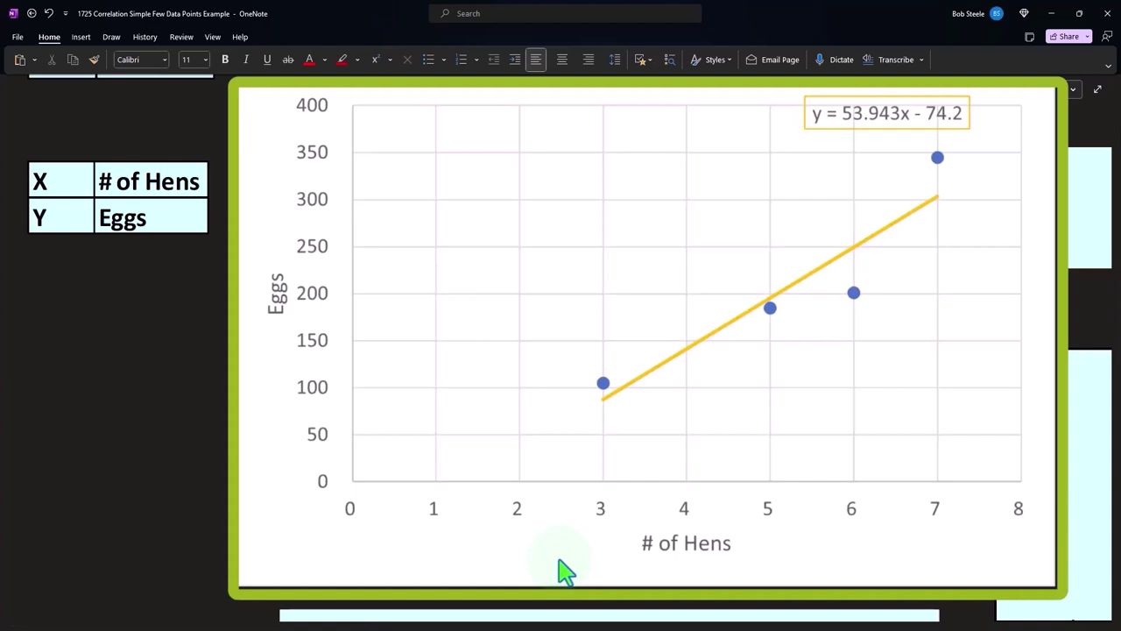
# Step: Delete the cover shape hiding the second scatter chart, which plots the number of hens against eggs
pyautogui.scroll(-2, 572, 543)
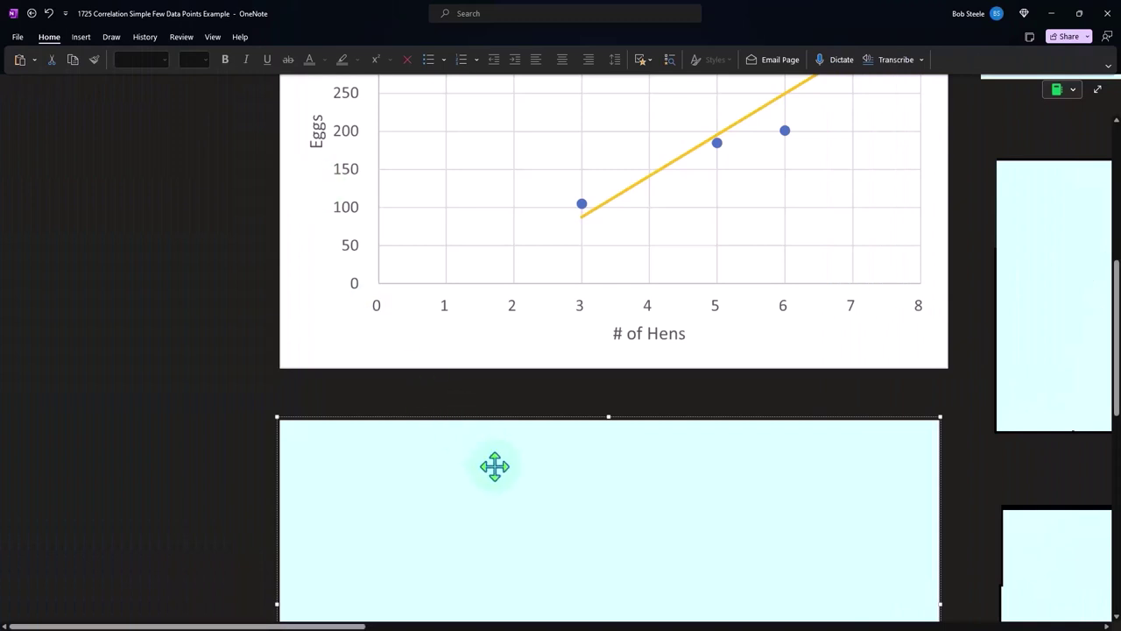
pyautogui.scroll(-1, 495, 467)
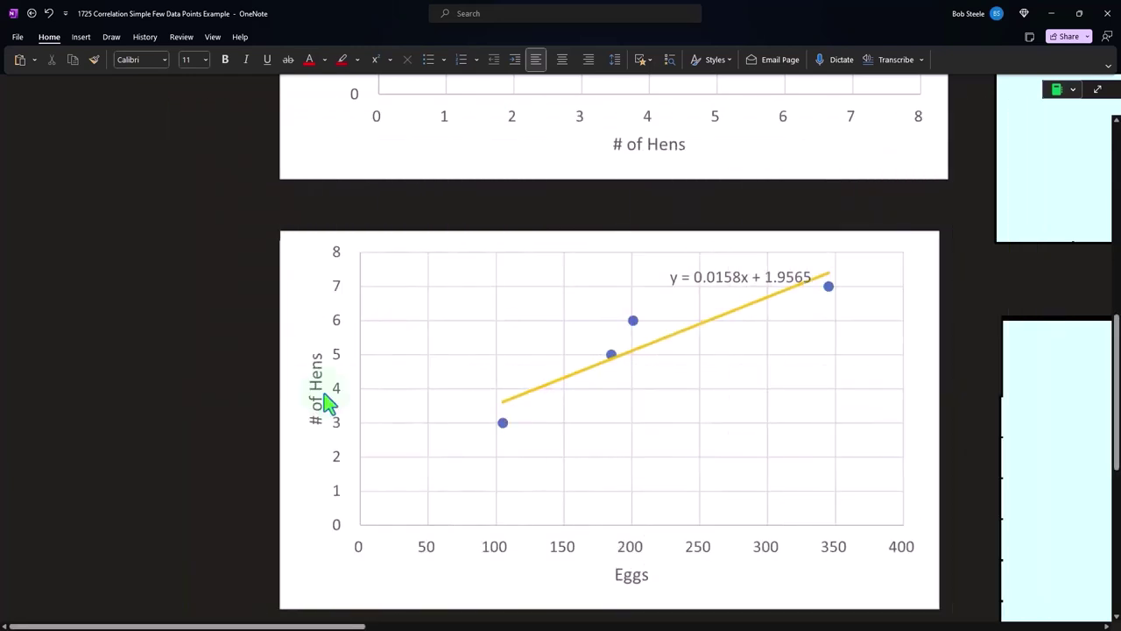
# Step: Shrink the statistics table's cover to reveal the Mean row, and delete the cover over the AVERAGE formula
pyautogui.scroll(7, 326, 403)
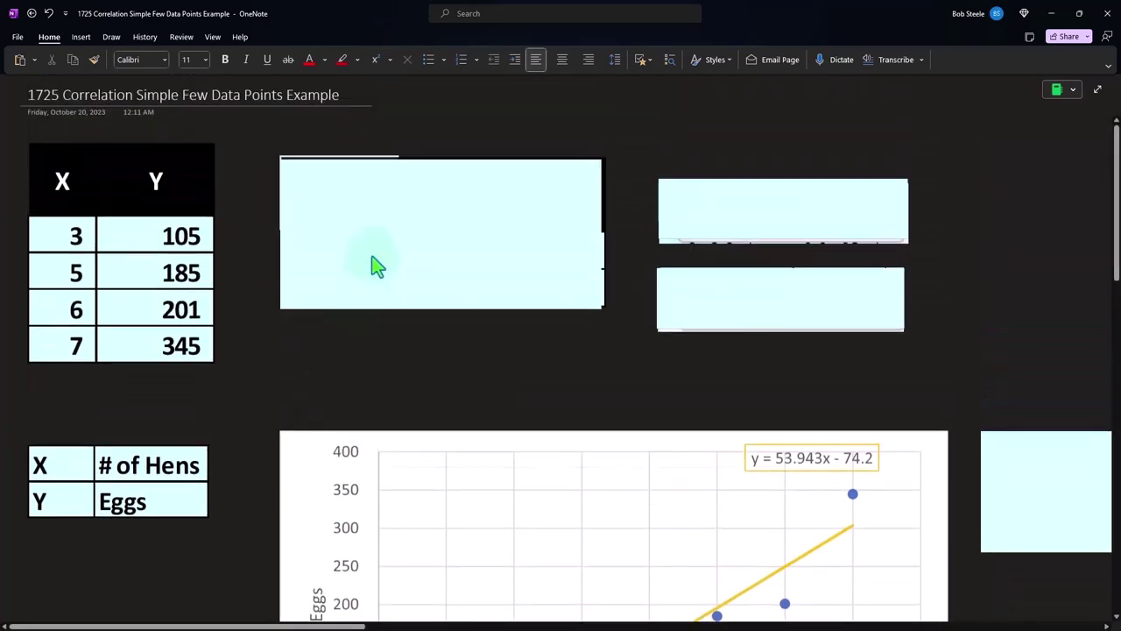
pyautogui.click(372, 261)
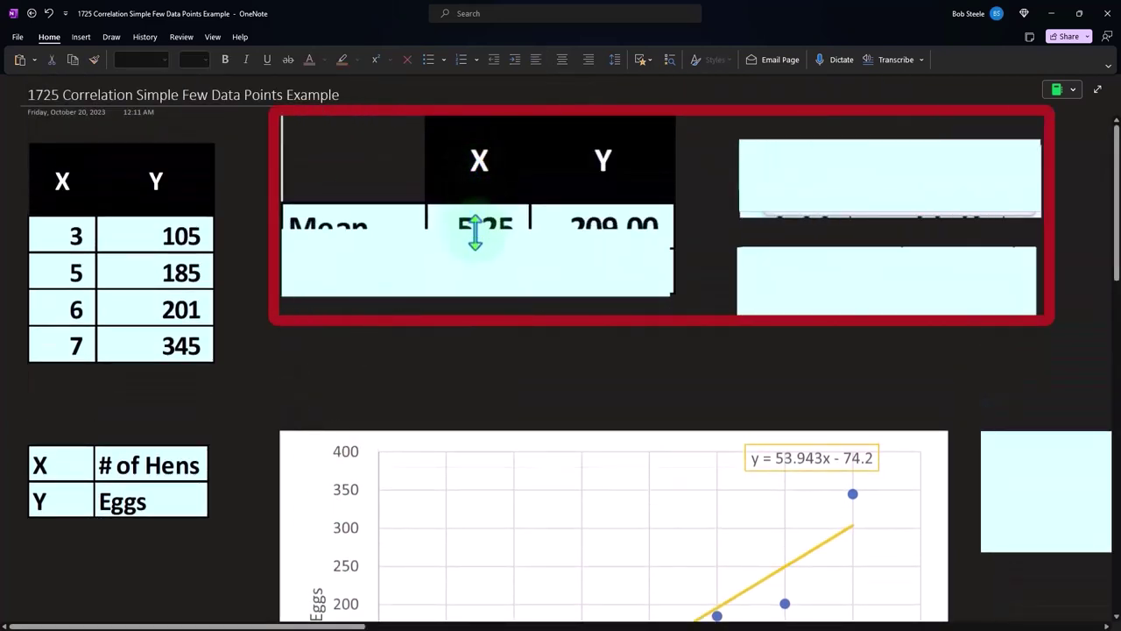
pyautogui.moveTo(475, 238); pyautogui.dragTo(477, 240)
pyautogui.click(823, 186)
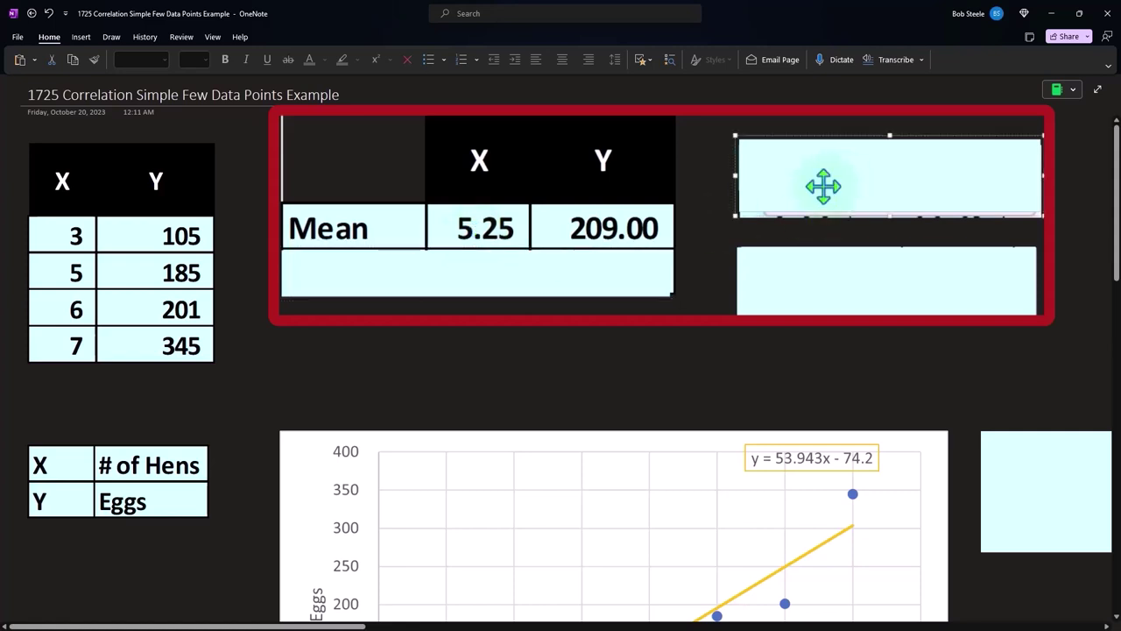
pyautogui.click(824, 186)
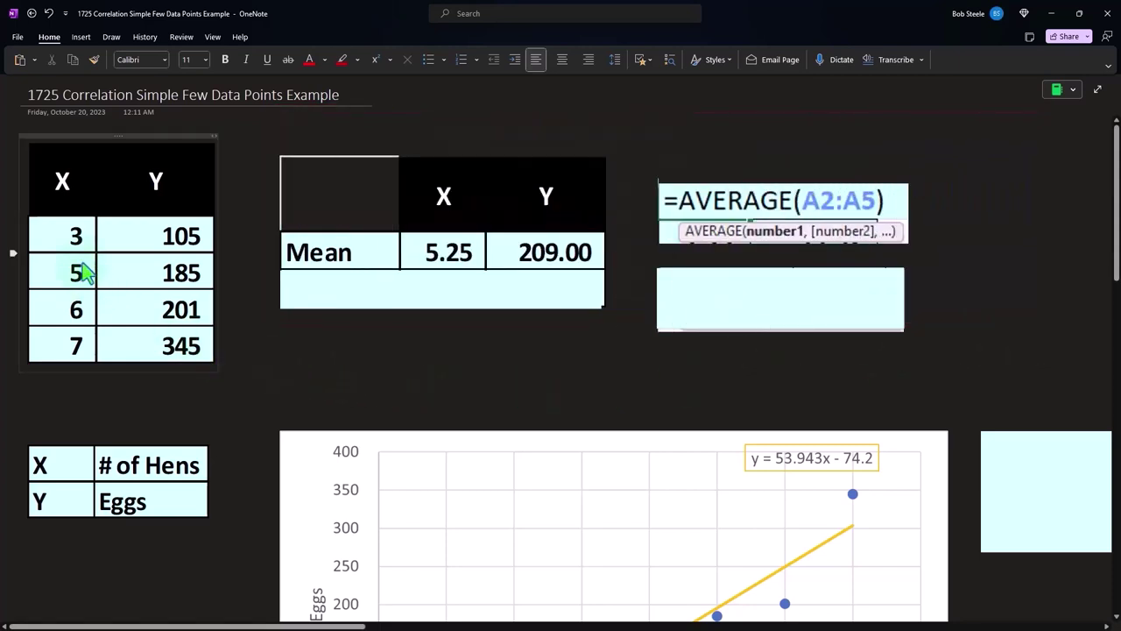
# Step: Open Calculator over the page and compute the mean of the X values 3, 5, 6 and 7 by dividing their sum by 4
pyautogui.press('XF86Calculator')
pyautogui.moveTo(608, 375); pyautogui.dragTo(470, 349)
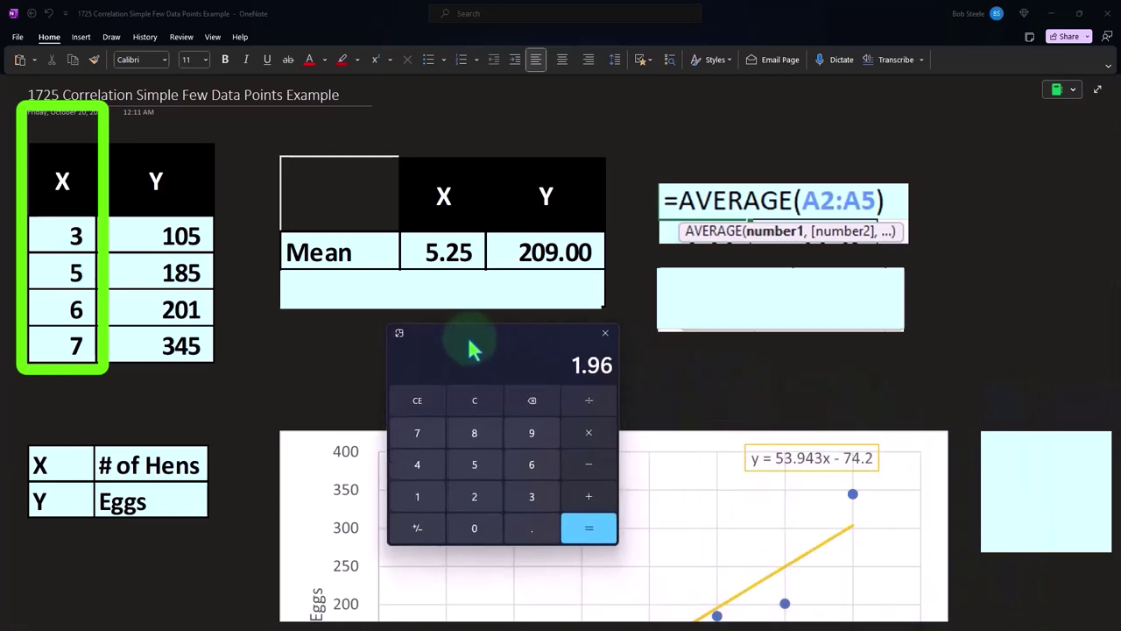
pyautogui.click(471, 404)
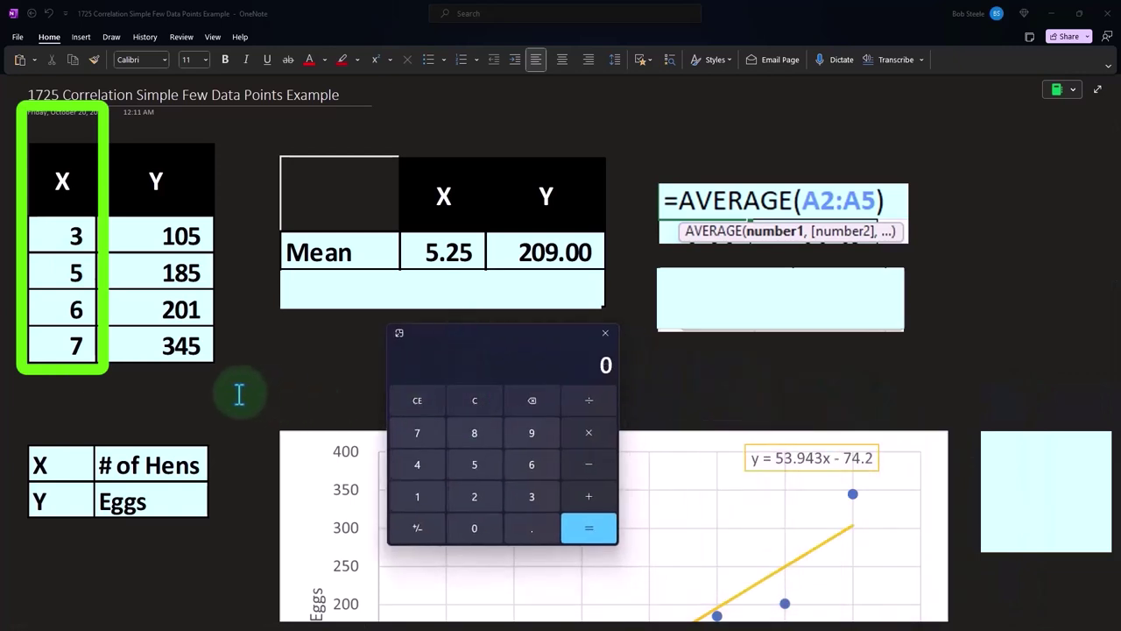
pyautogui.write('+5')
pyautogui.press('Return')
pyautogui.press('Return')
pyautogui.write('/4')
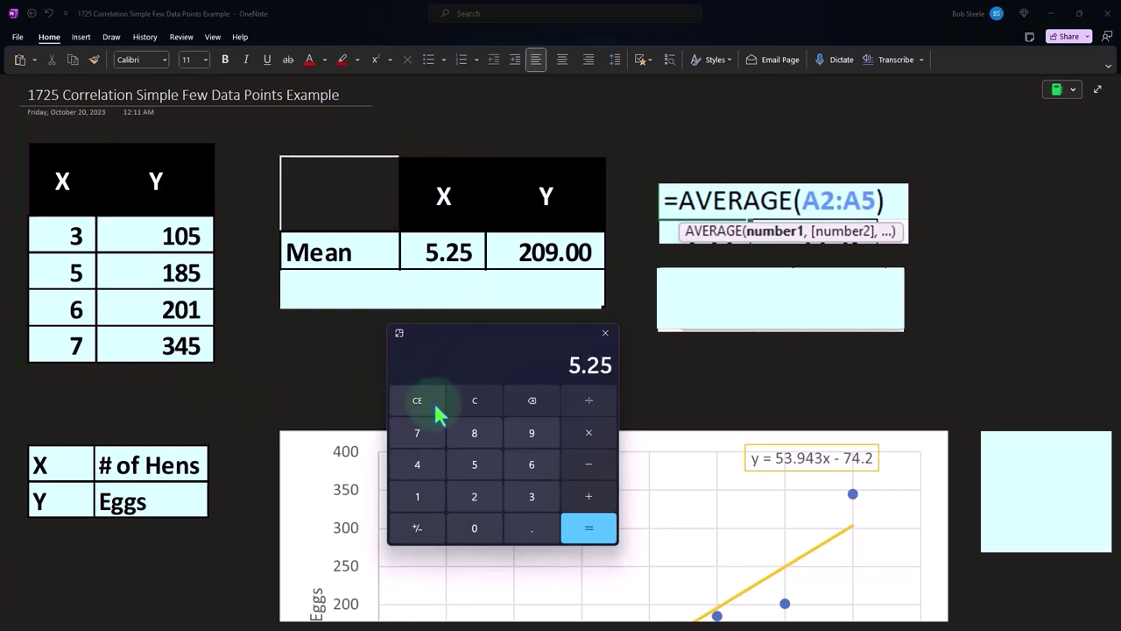
# Step: Compute the mean of the Y values 105, 185, 201 and 345 by dividing their sum by 4, and close Calculator
pyautogui.click(473, 405)
pyautogui.write('105+185+201+3')
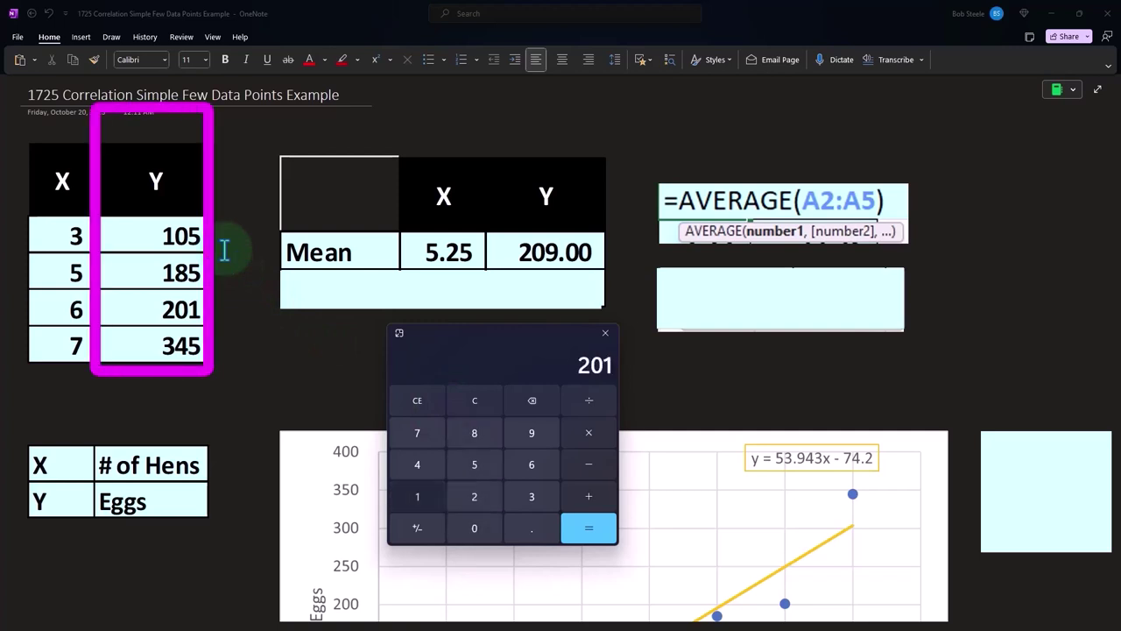
pyautogui.write('45/4')
pyautogui.press('Return')
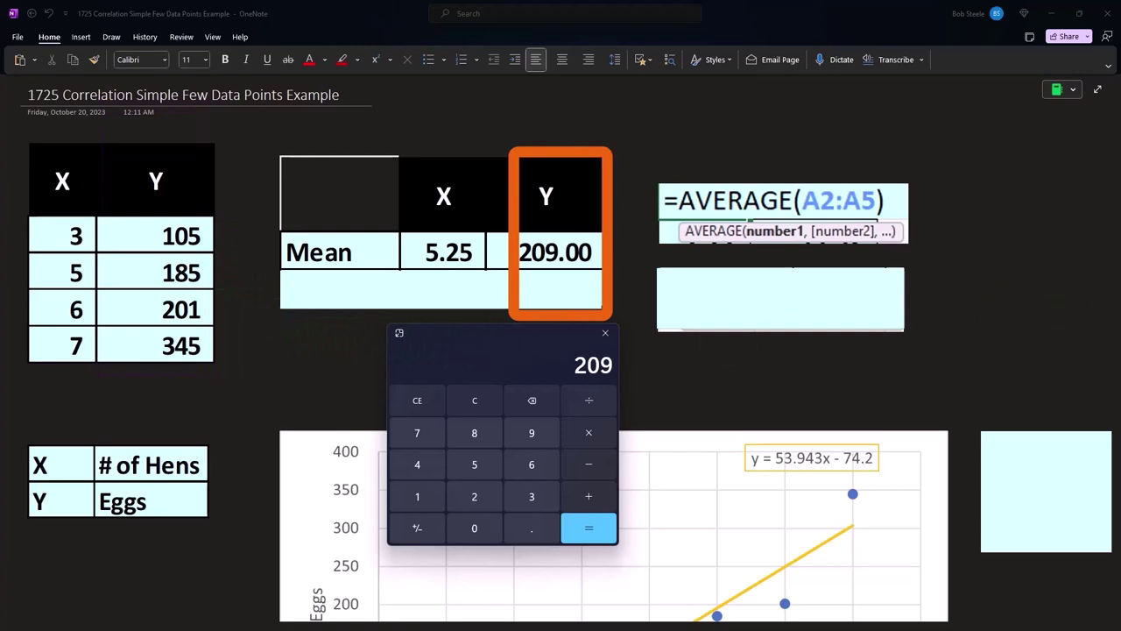
pyautogui.click(605, 333)
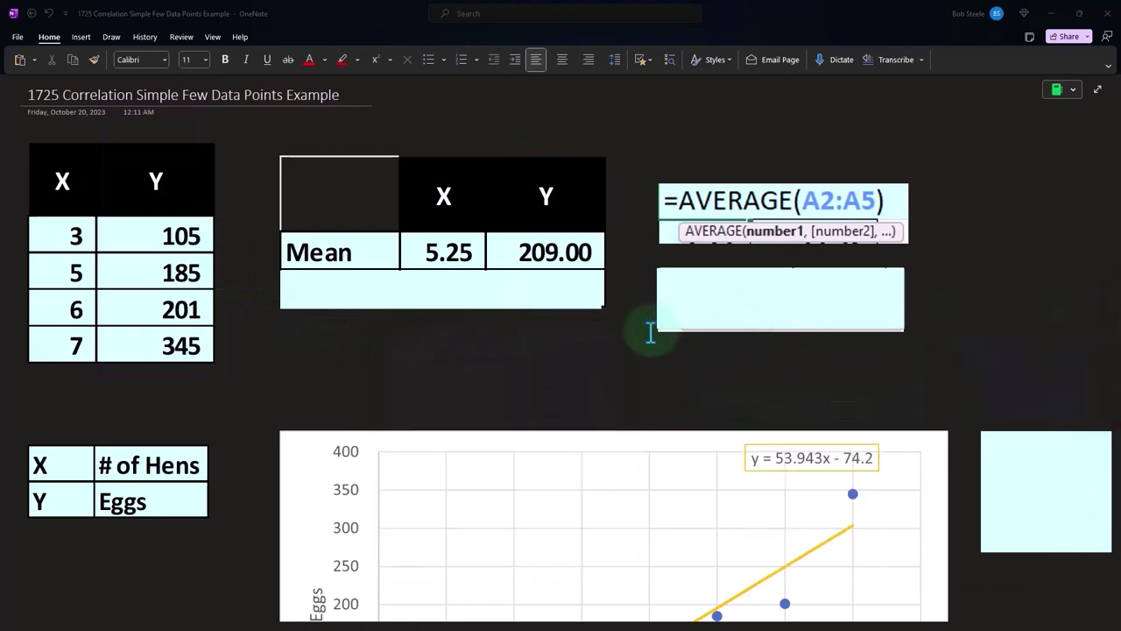
# Step: Delete the remaining cover shape over the SD row of the statistics table
pyautogui.click(473, 307)
pyautogui.press('Delete')
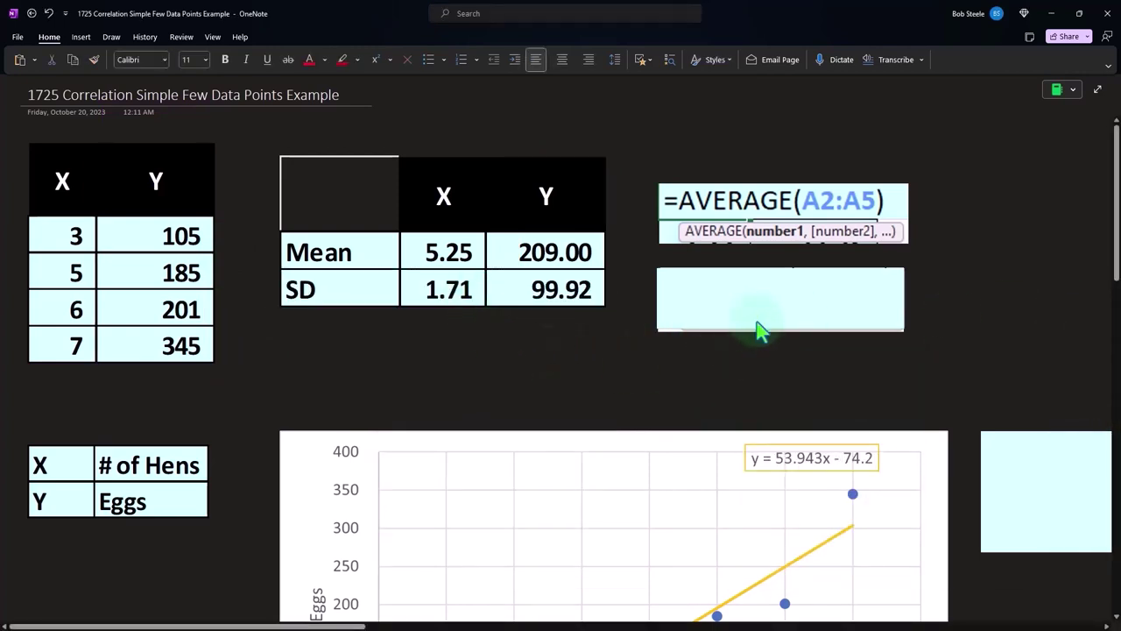
# Step: Delete the cover over the STDEV.S formula and the cover over the correlation formula beside the chart
pyautogui.click(752, 318)
pyautogui.press('Delete')
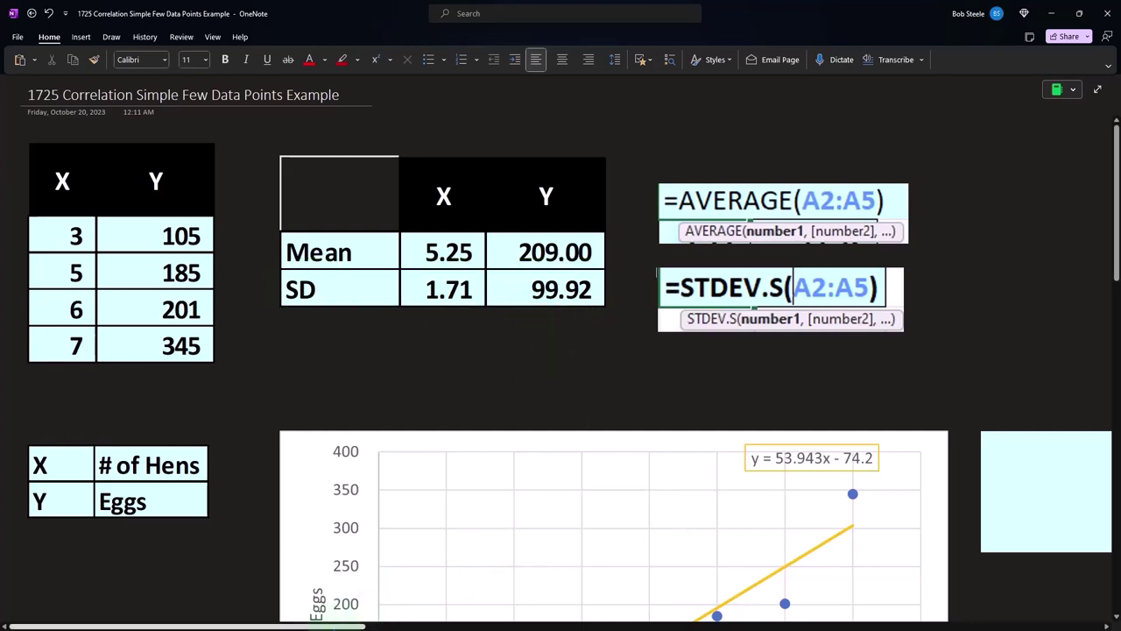
pyautogui.moveTo(335, 627); pyautogui.dragTo(527, 624)
pyautogui.click(525, 499)
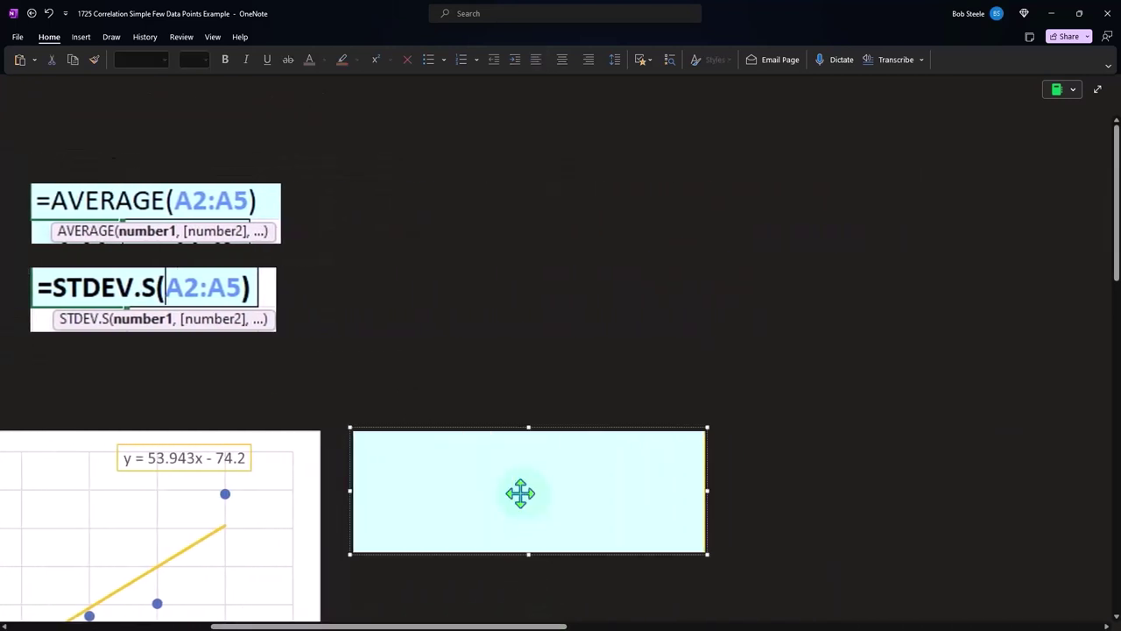
pyautogui.press('Delete')
# Step: Shrink the cover on the table below the correlation formula from its left side to reveal the X and X-X̄ columns
pyautogui.scroll(-3, 503, 498)
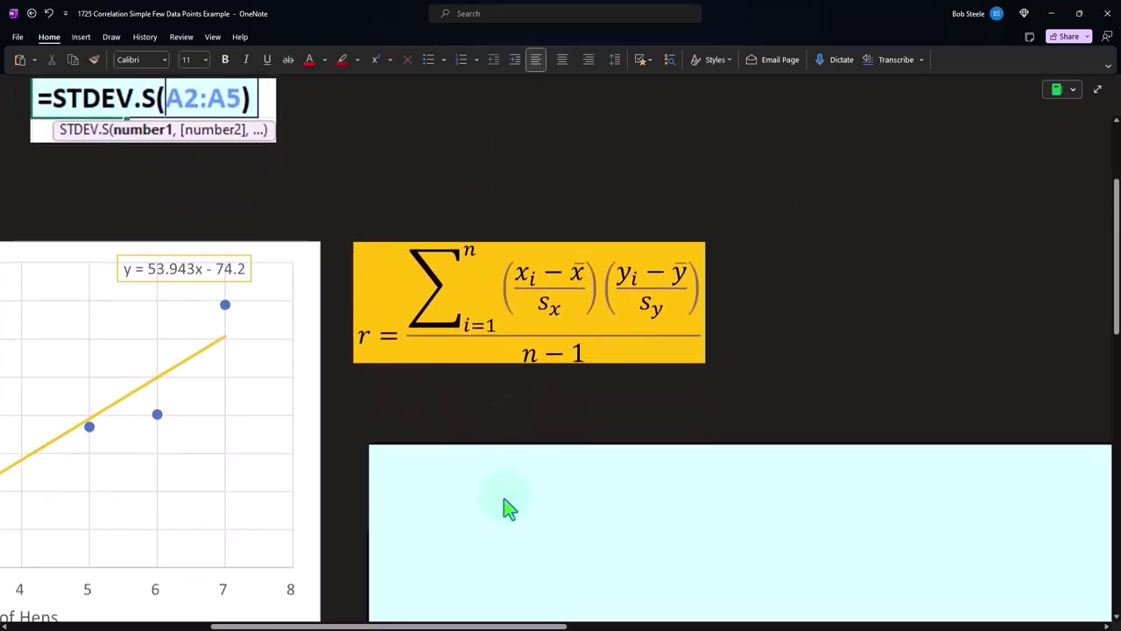
pyautogui.scroll(2, 507, 508)
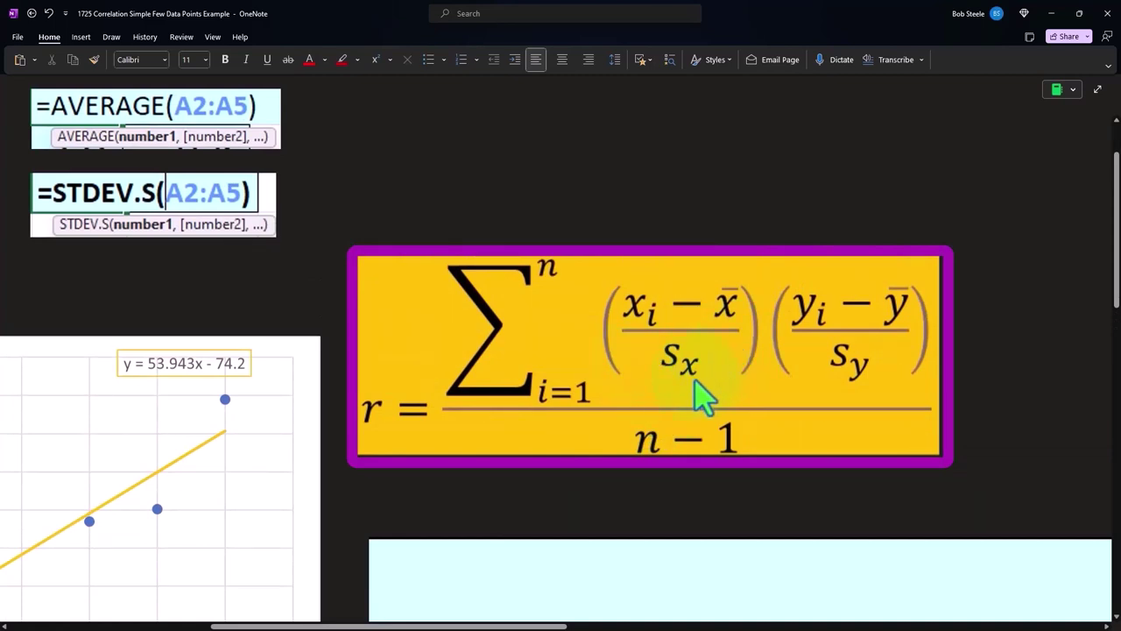
pyautogui.moveTo(526, 624); pyautogui.dragTo(381, 623)
pyautogui.scroll(1, 220, 530)
pyautogui.scroll(1, 221, 530)
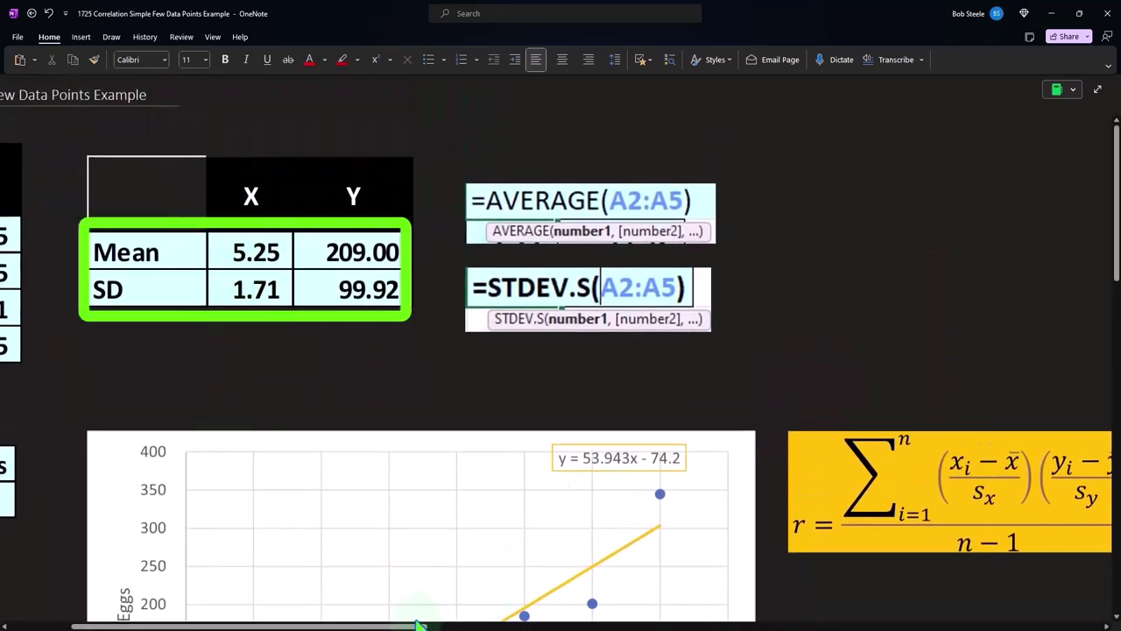
pyautogui.moveTo(418, 624); pyautogui.dragTo(362, 624)
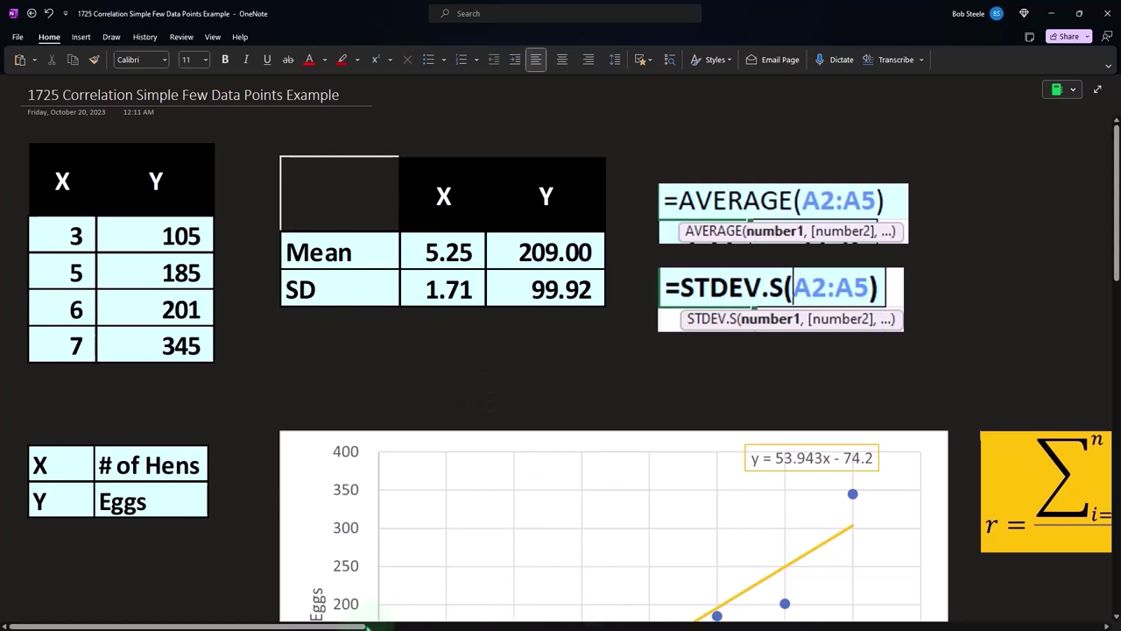
pyautogui.moveTo(364, 626); pyautogui.dragTo(570, 625)
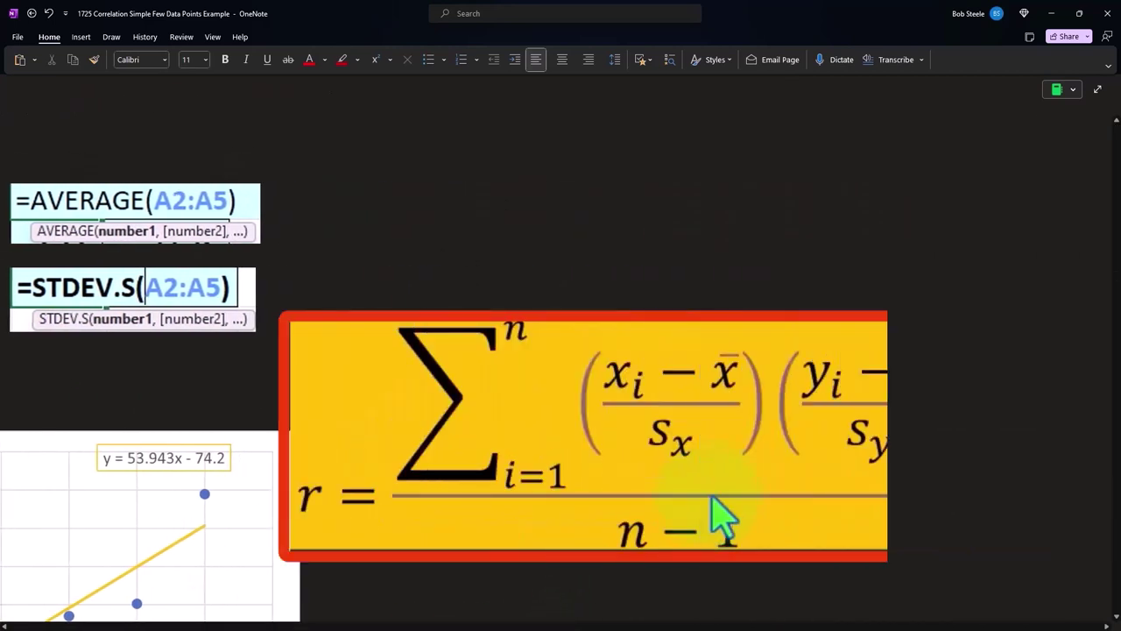
pyautogui.scroll(-5, 564, 526)
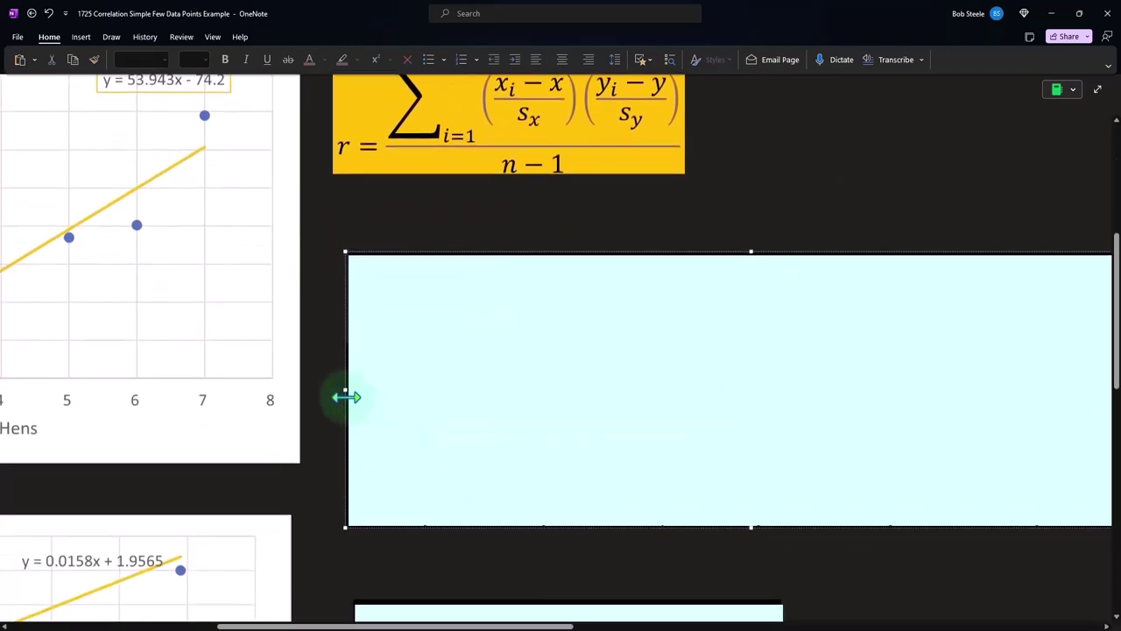
pyautogui.moveTo(342, 393); pyautogui.dragTo(536, 421)
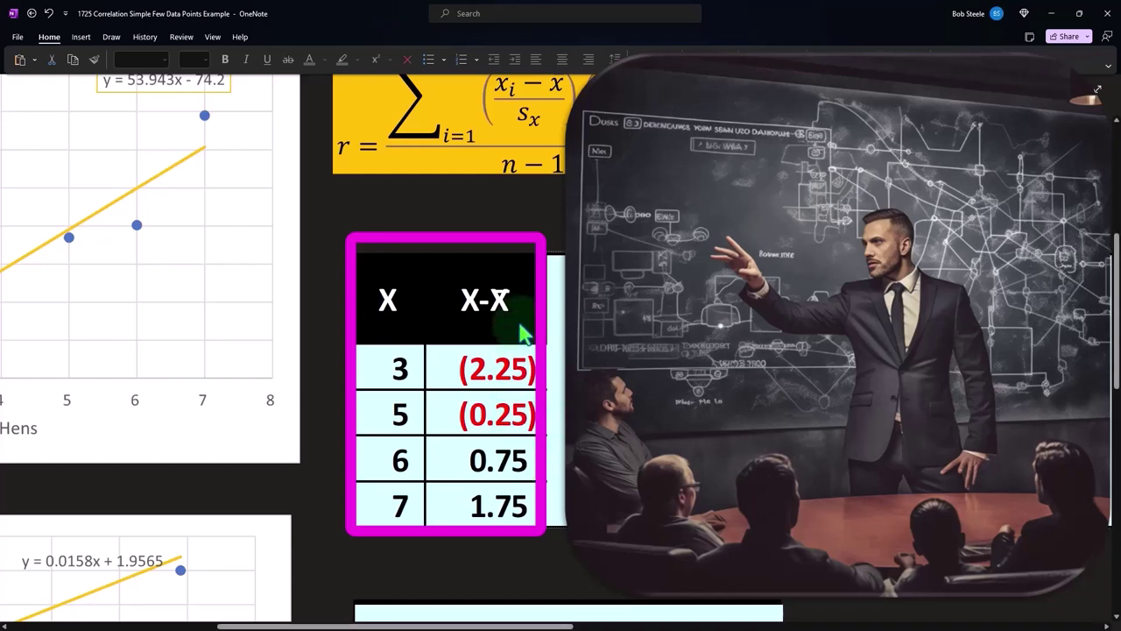
# Step: Switch to Calculator, clear the previous result, and subtract the X mean 5.25 from the first X value 3
pyautogui.scroll(2, 522, 335)
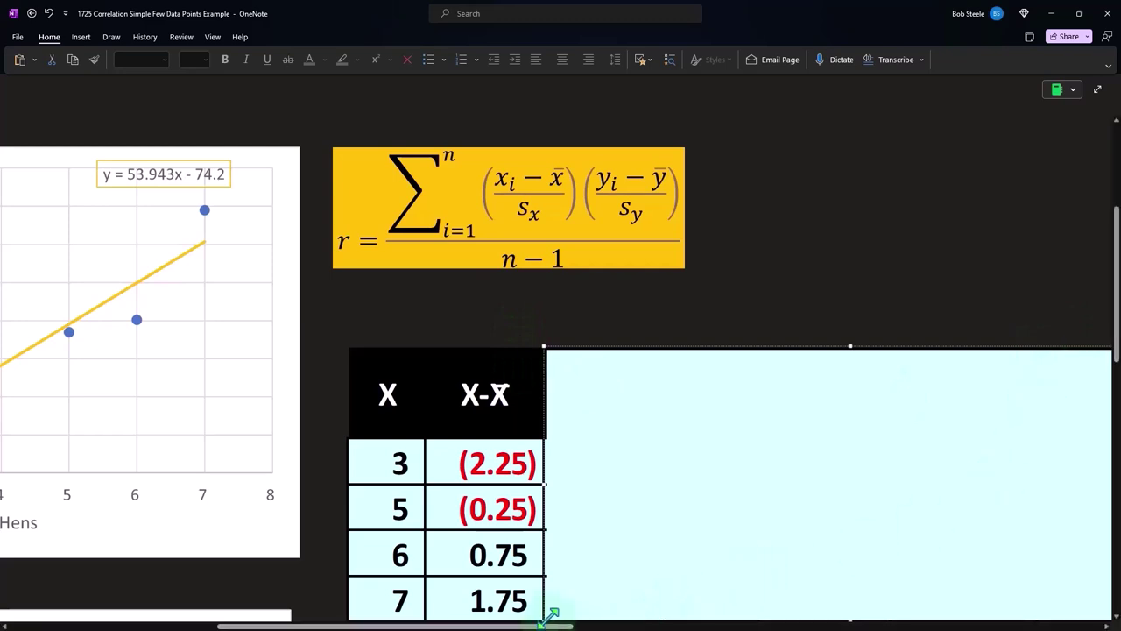
pyautogui.hscroll(-10, 275, 531)
pyautogui.scroll(6, 277, 530)
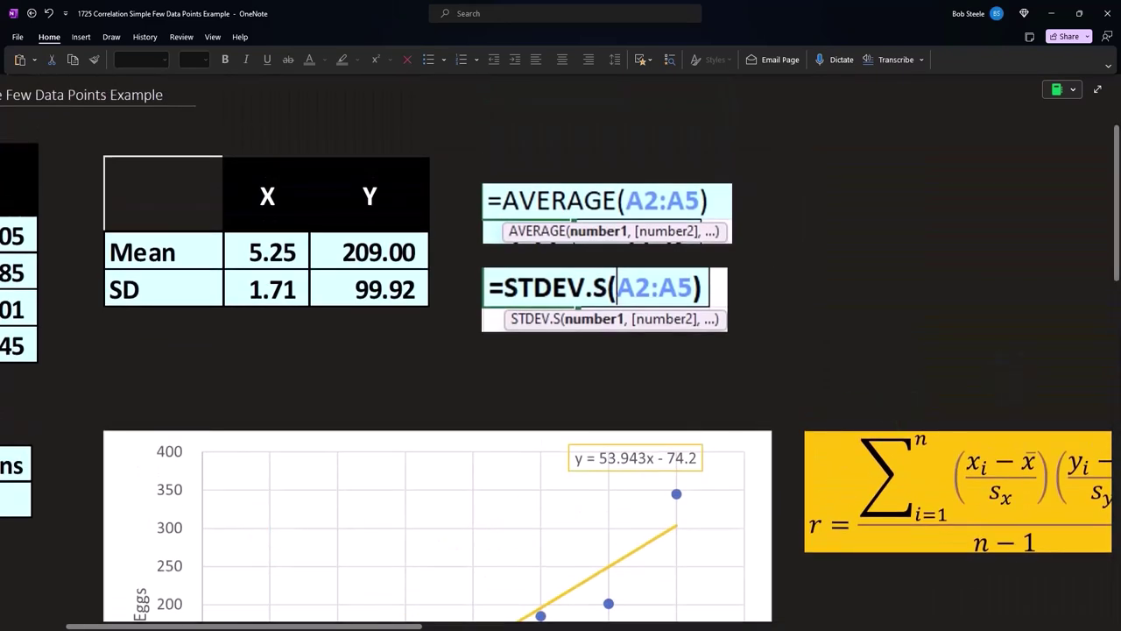
pyautogui.hotkey('alt', 'Tab')
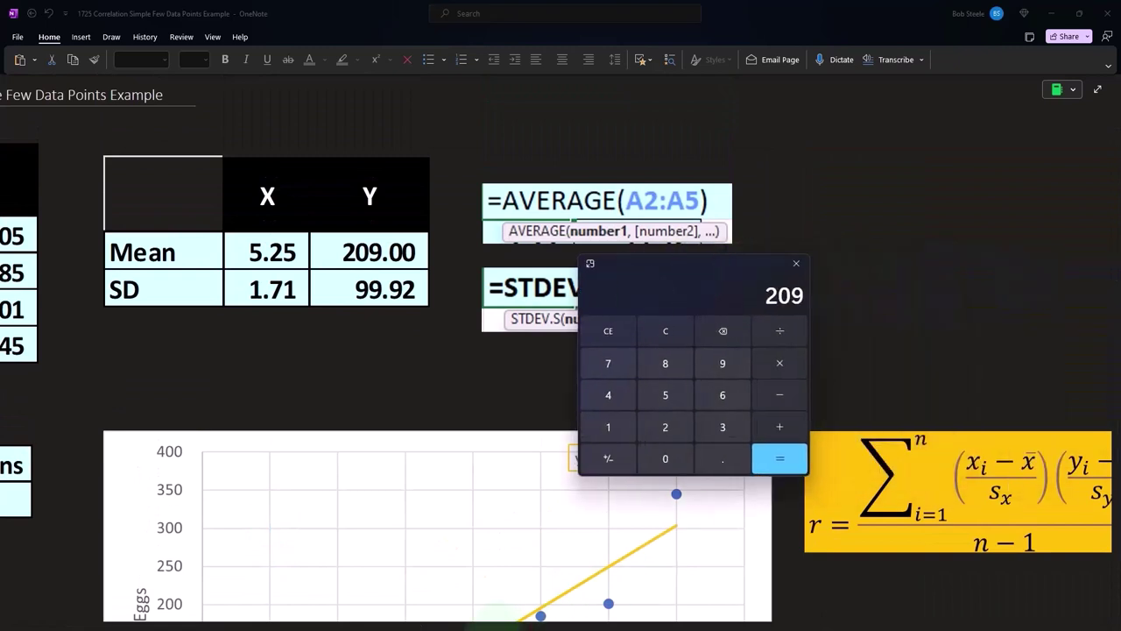
pyautogui.click(430, 608)
pyautogui.hscroll(-5, 430, 608)
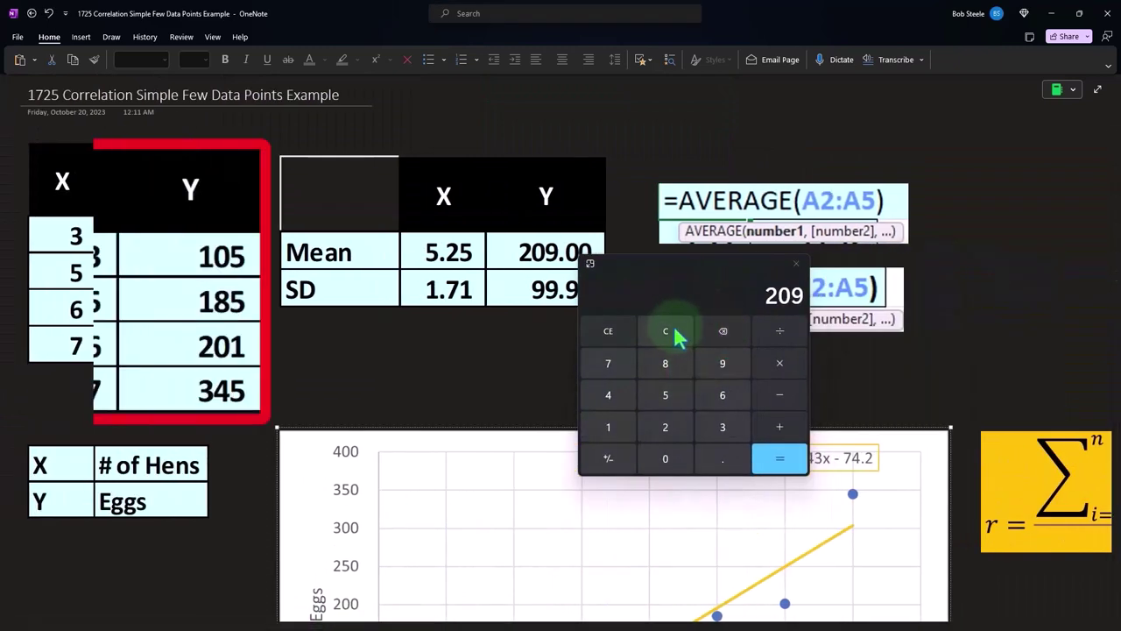
pyautogui.click(679, 334)
pyautogui.write('3')
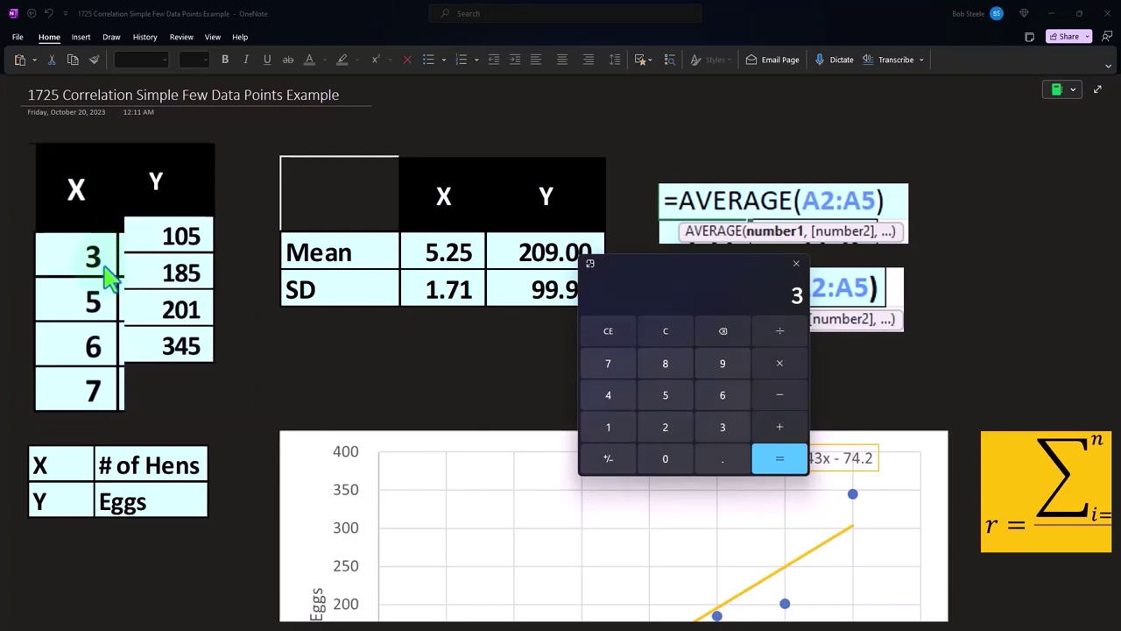
pyautogui.write('-5.25')
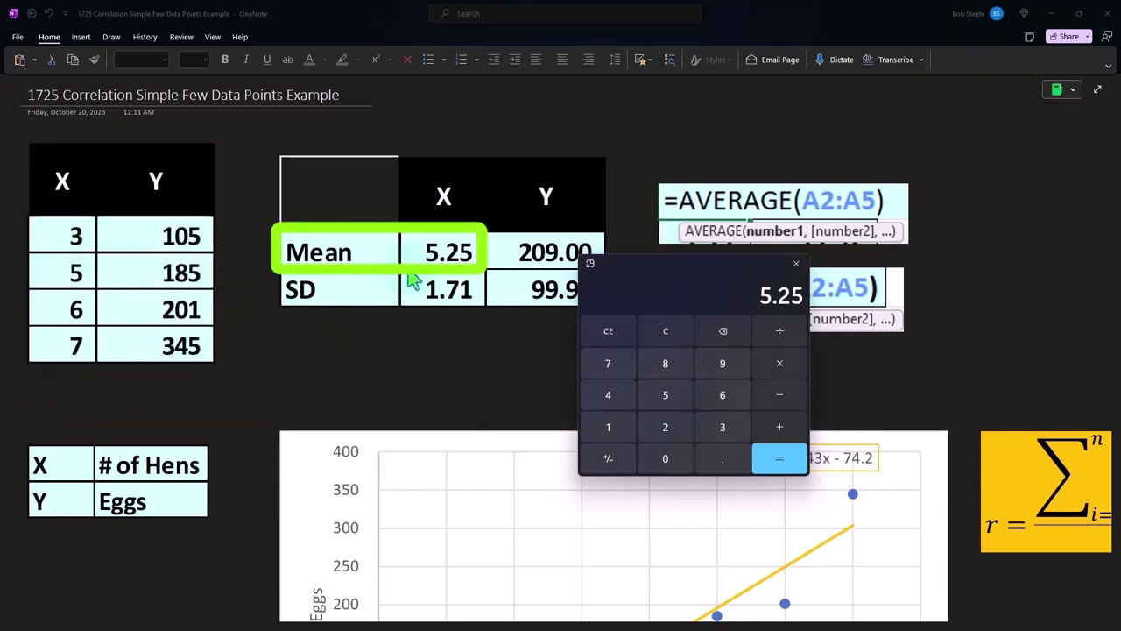